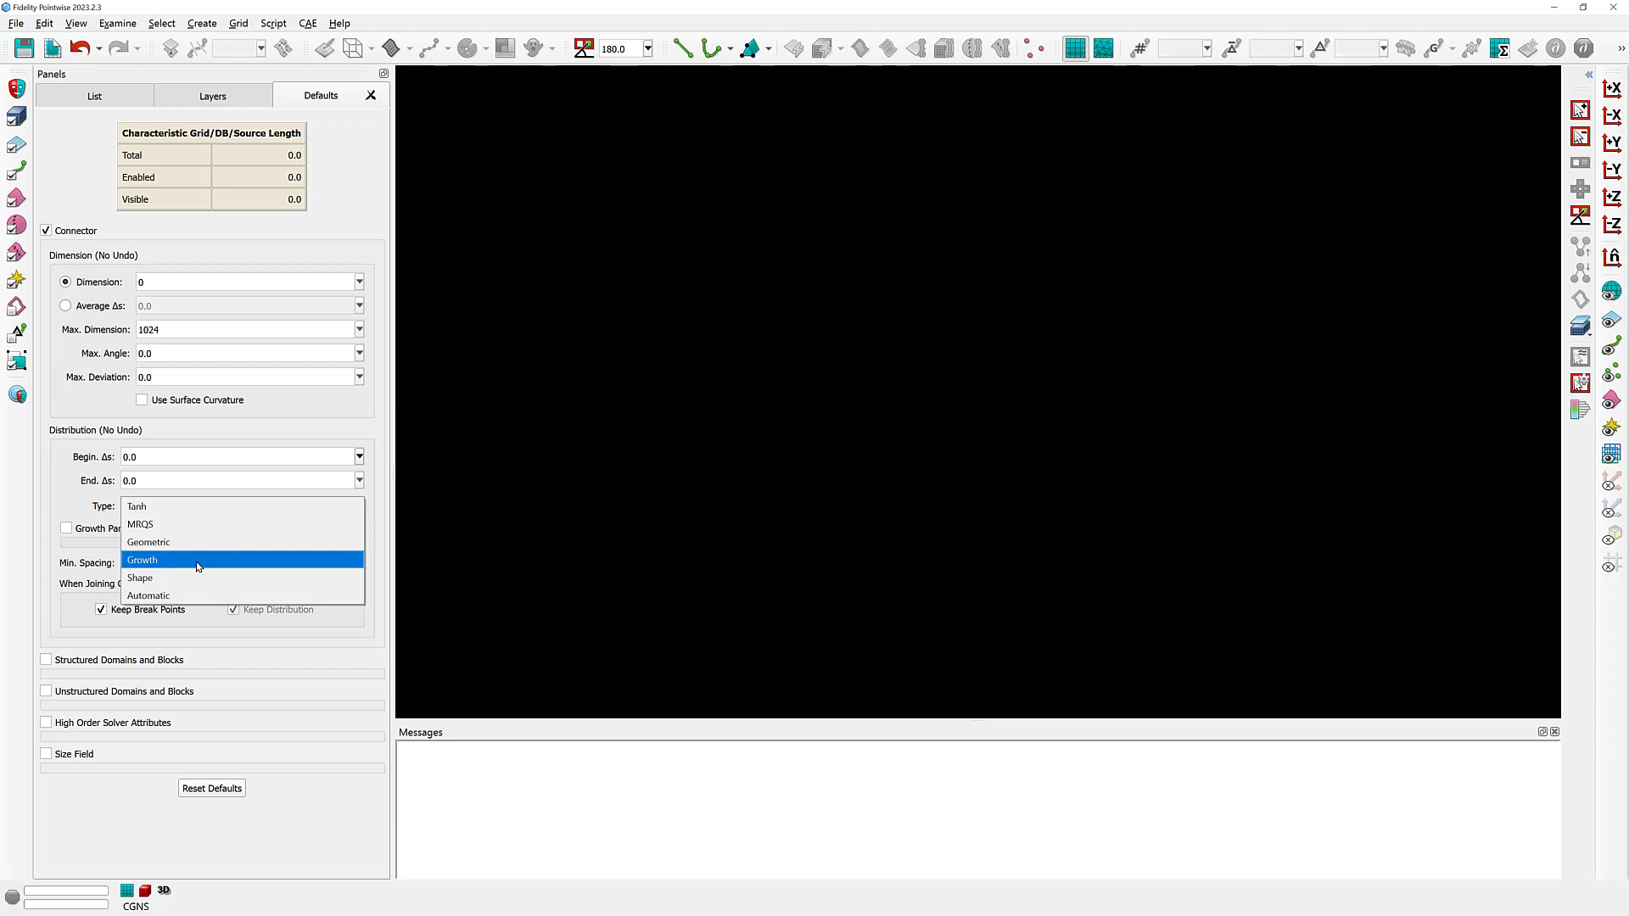
Step: Set the default connector distribution to Growth, with 10 layers and a growth rate of 1.2 at the beginning end
click(198, 562)
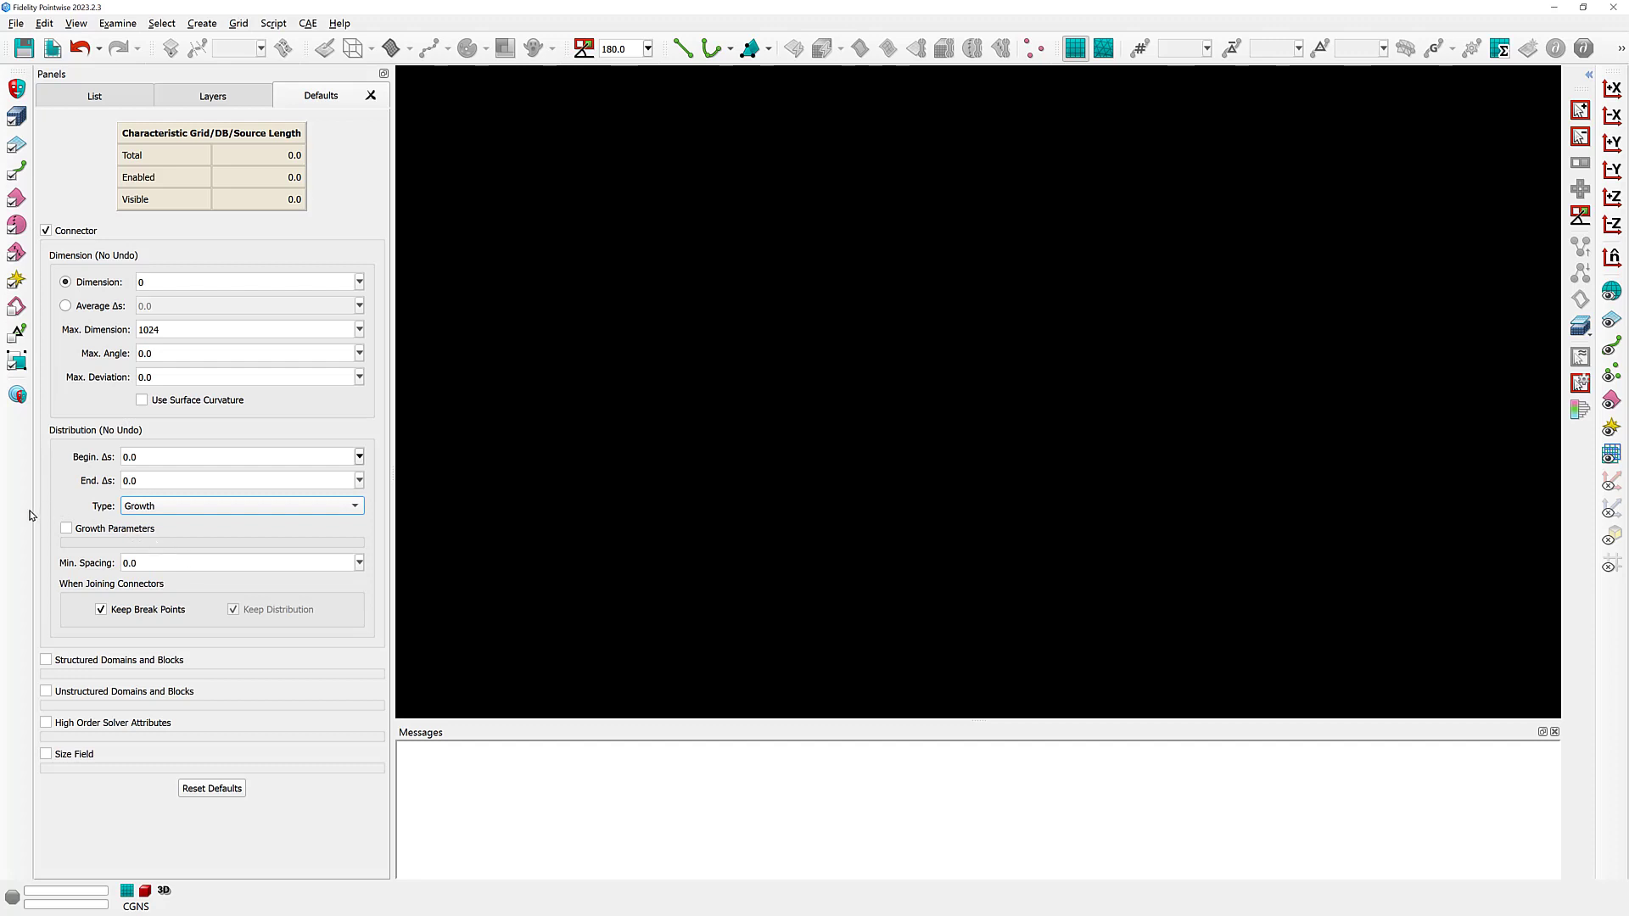
click(67, 528)
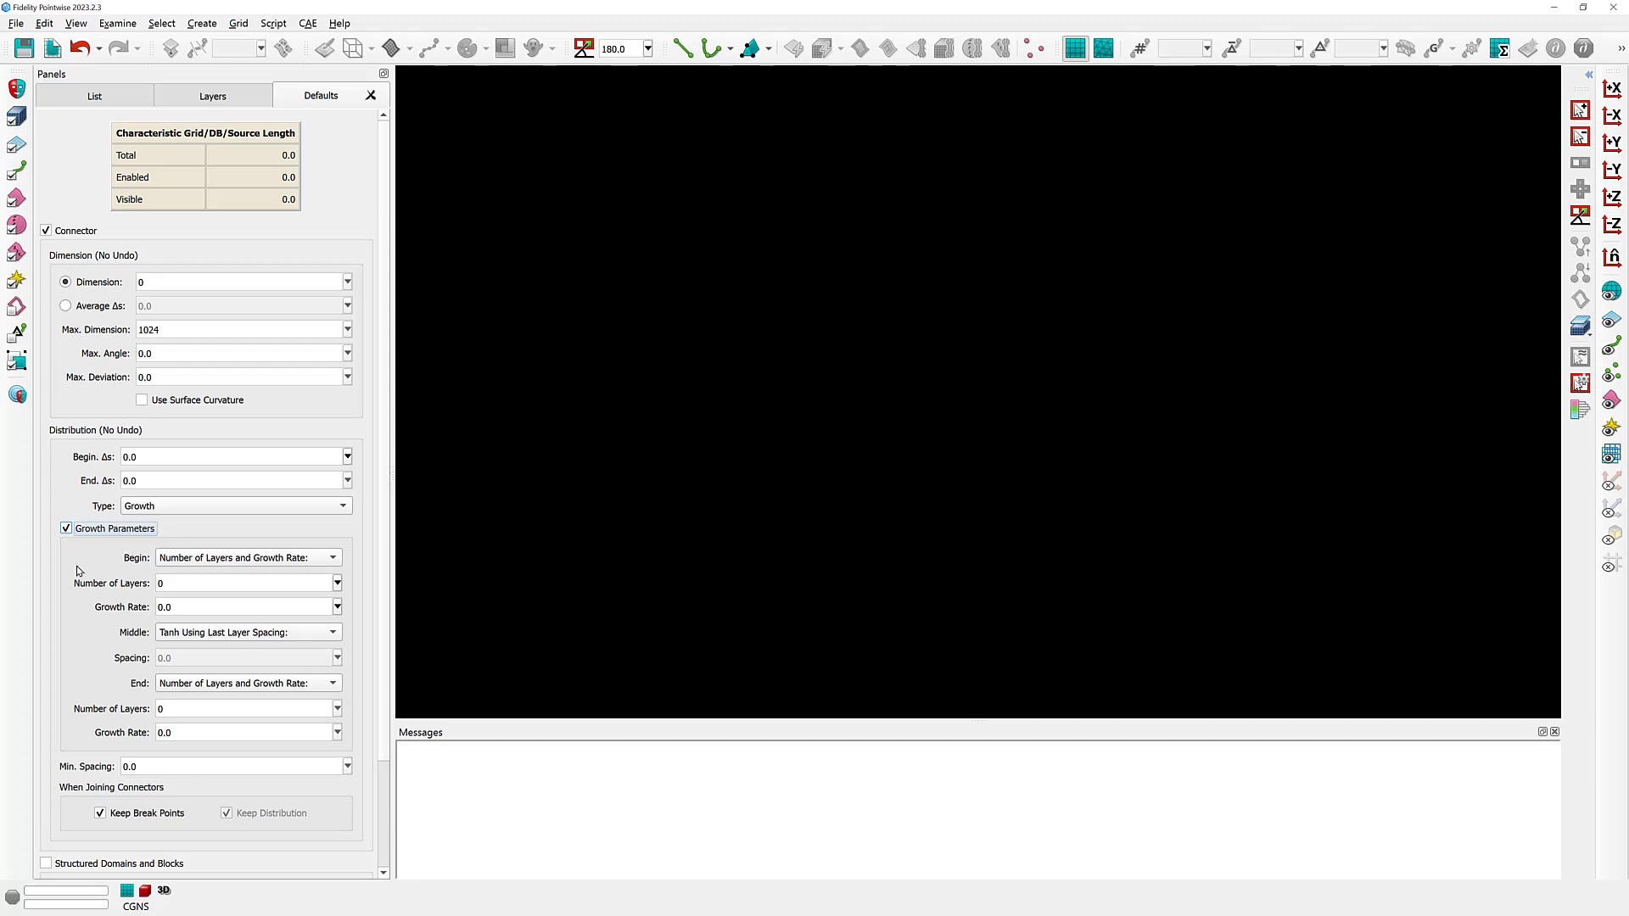
double_click(179, 584)
text(10)
key(Tab)
text(1.2)
Step: Set the connector defaults to an average Δs of 1 and a beginning Δs of 0.1
click(101, 306)
key(Tab)
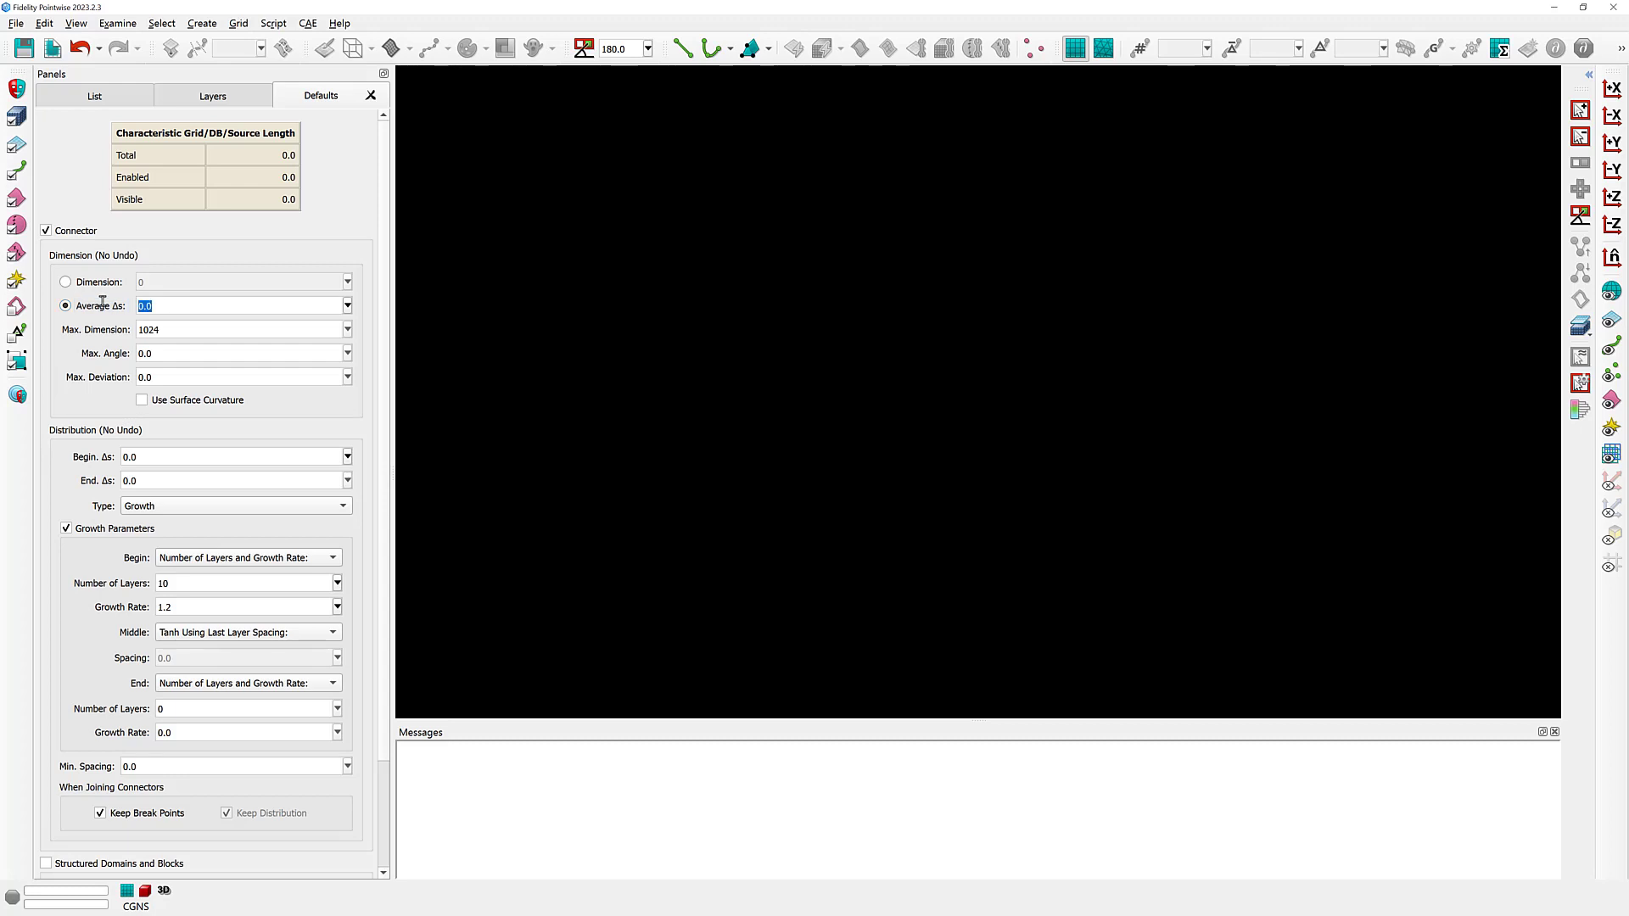
text(1)
drag(146, 458, 100, 455)
text(0.1)
Step: Draw a two-point connector about 34 units long, rising diagonally from lower left to upper right, and leave it deselected
click(683, 48)
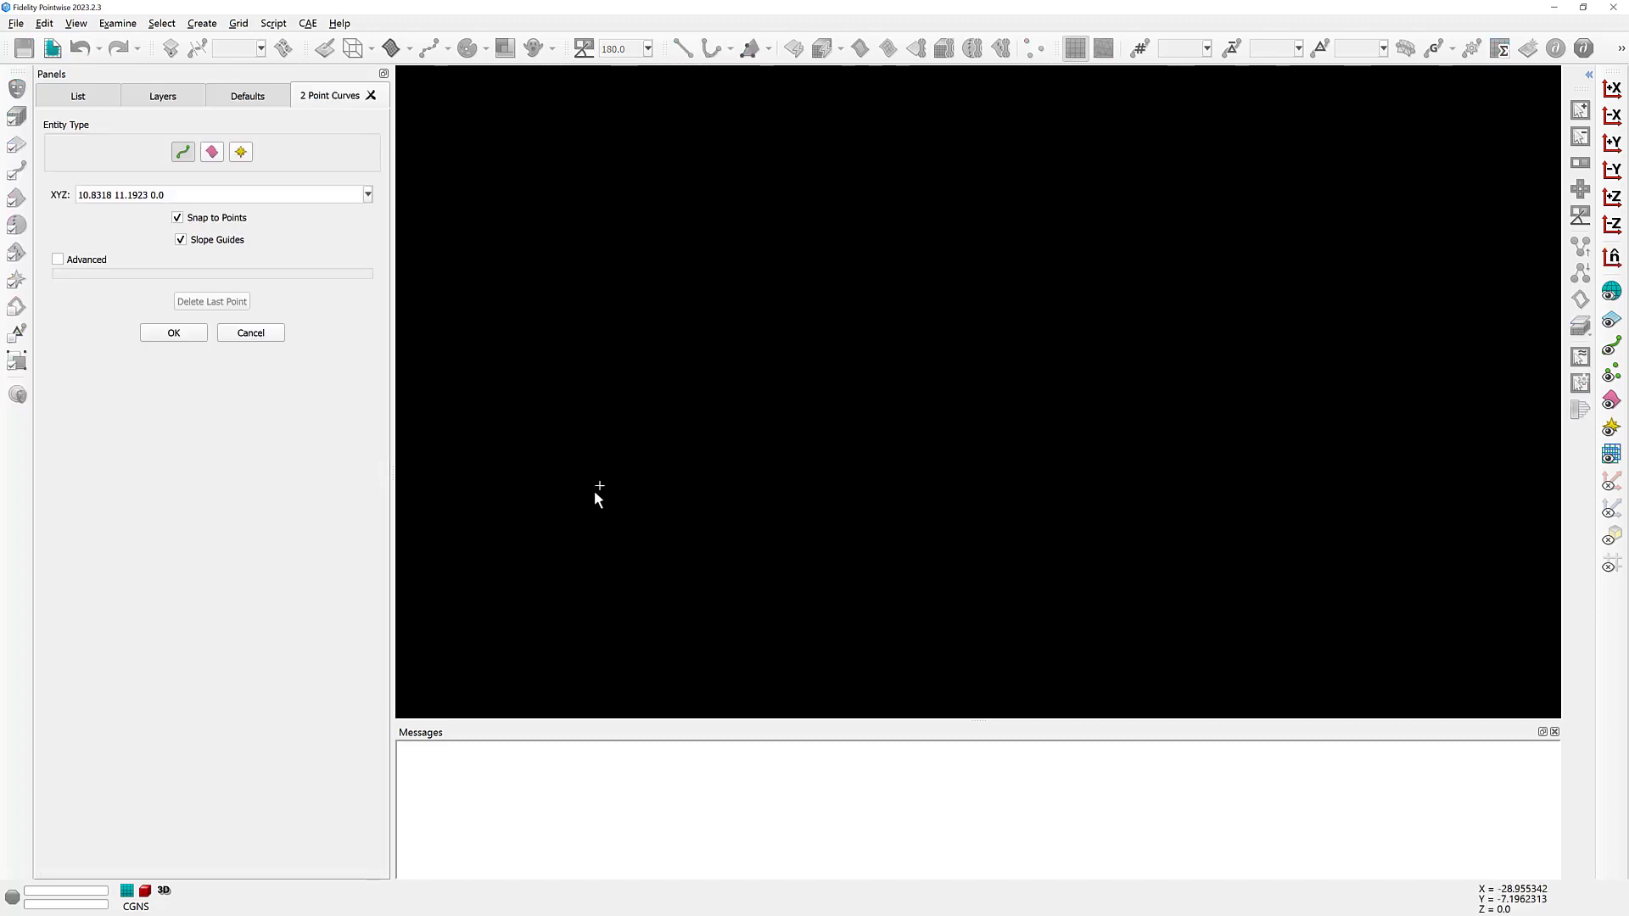
click(596, 493)
click(1039, 251)
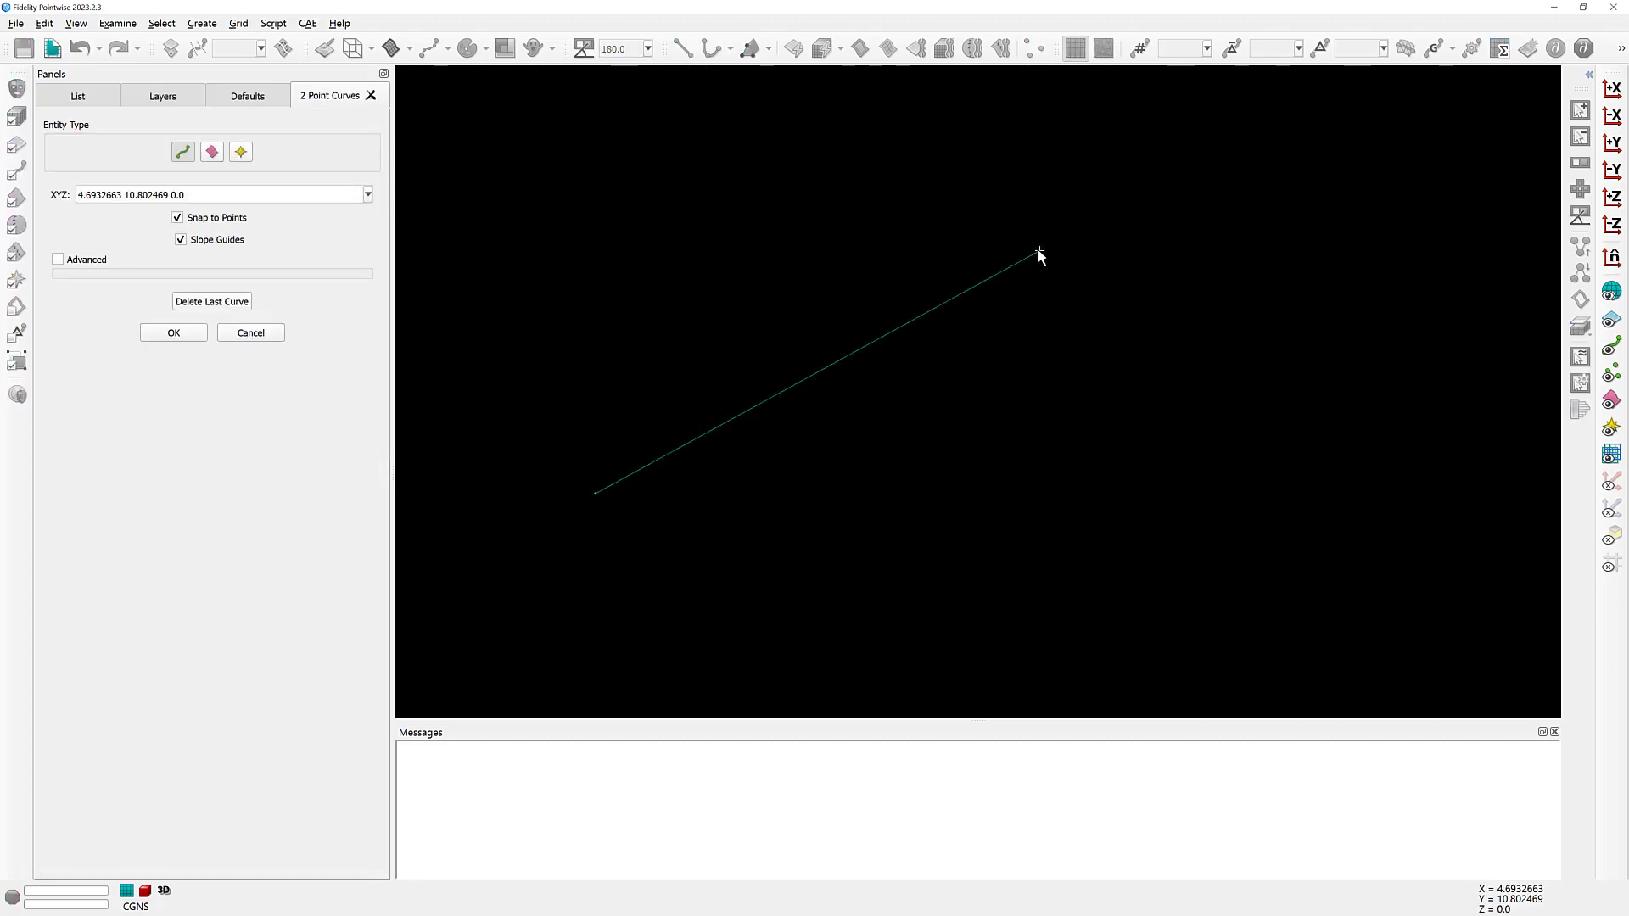
click(174, 336)
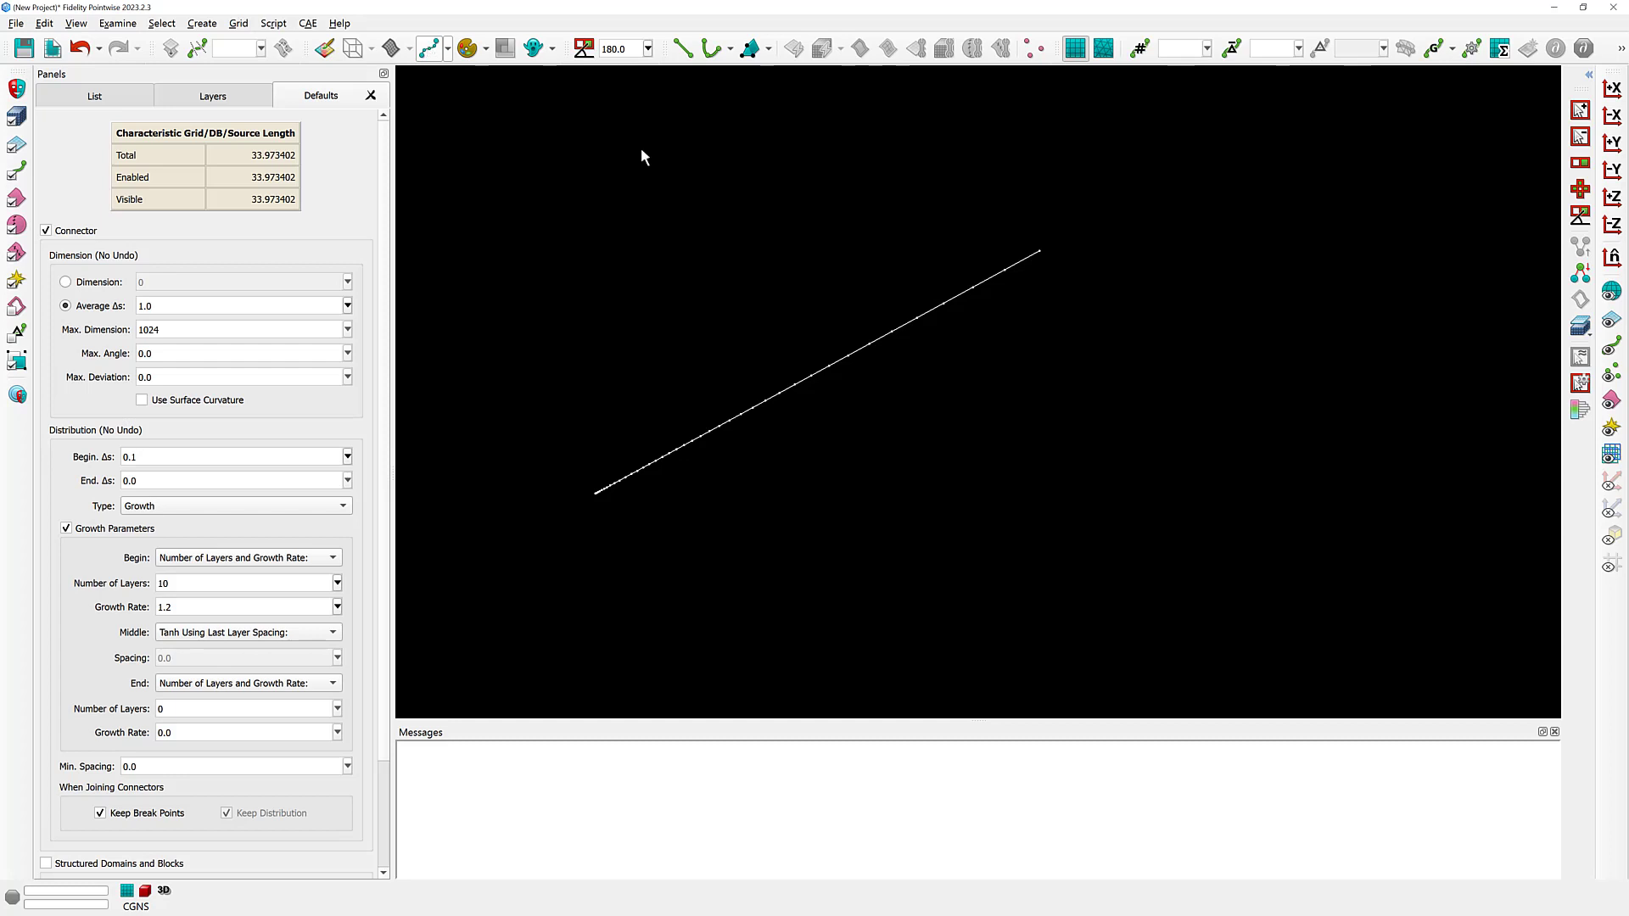
click(813, 566)
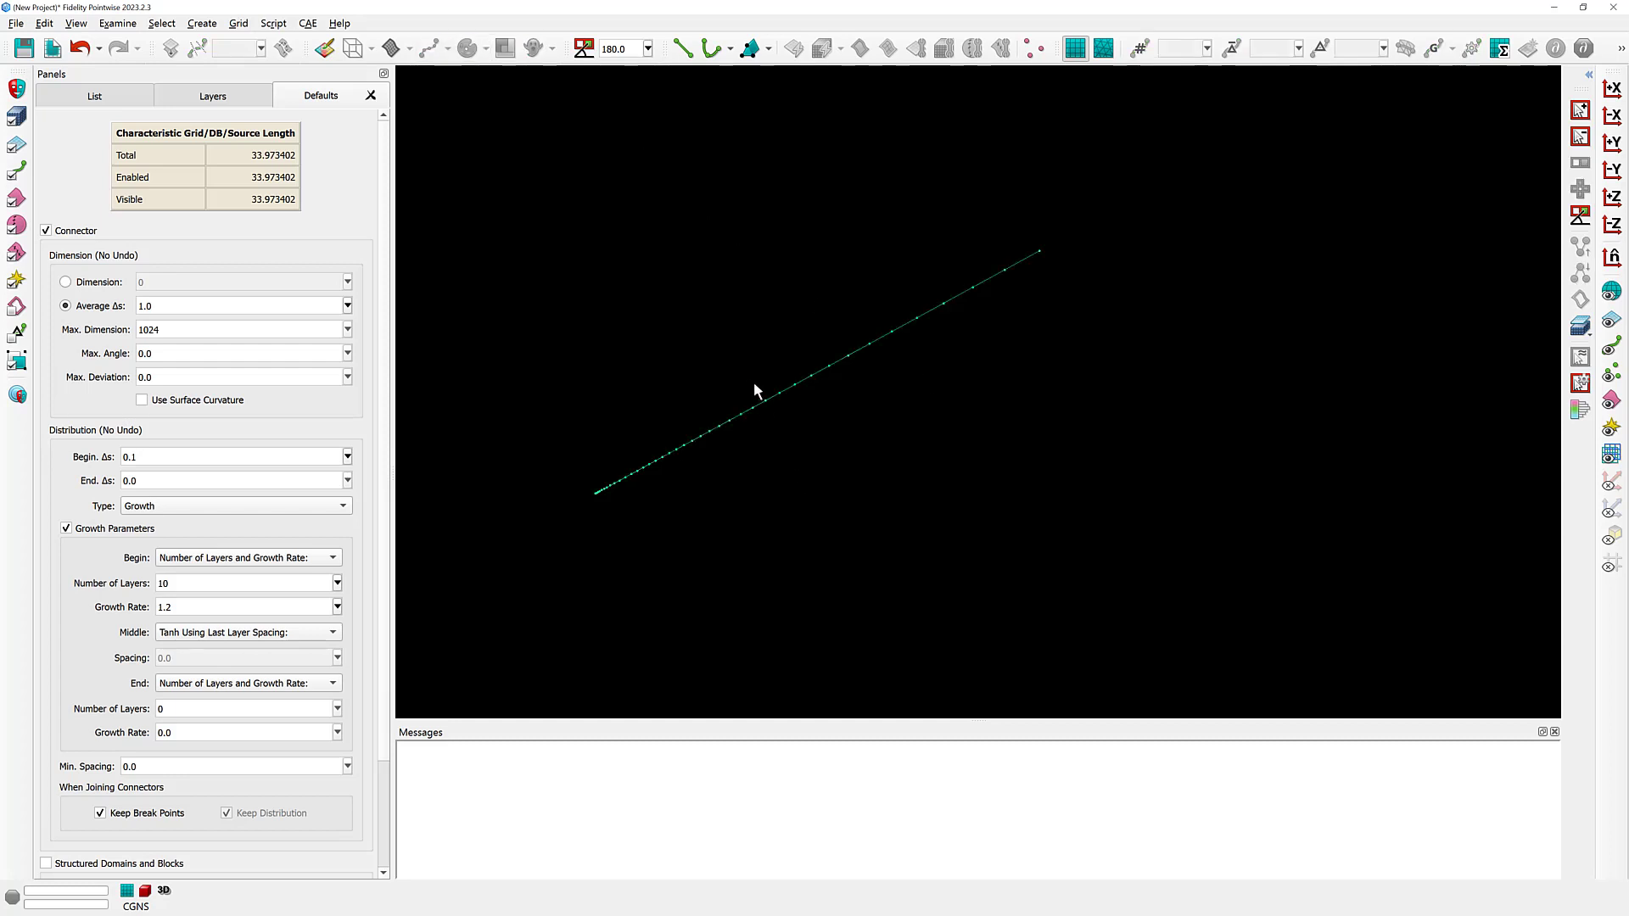
Step: Review the diagonal connector's growth parameters in Distribute and switch its distribution function to Tanh
click(770, 397)
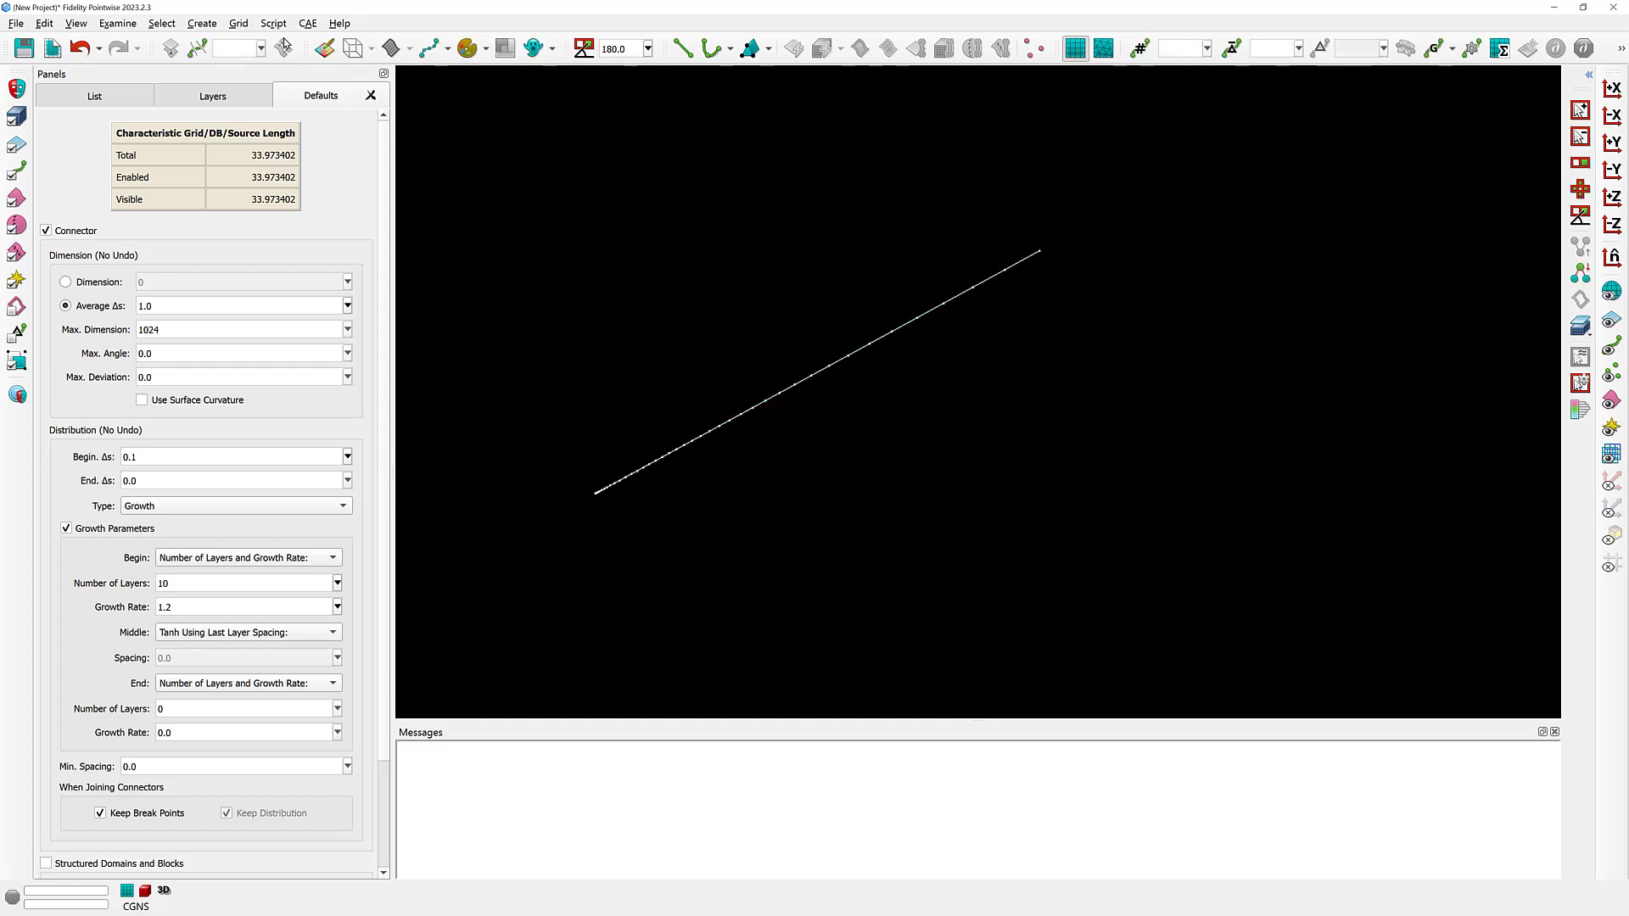
click(238, 23)
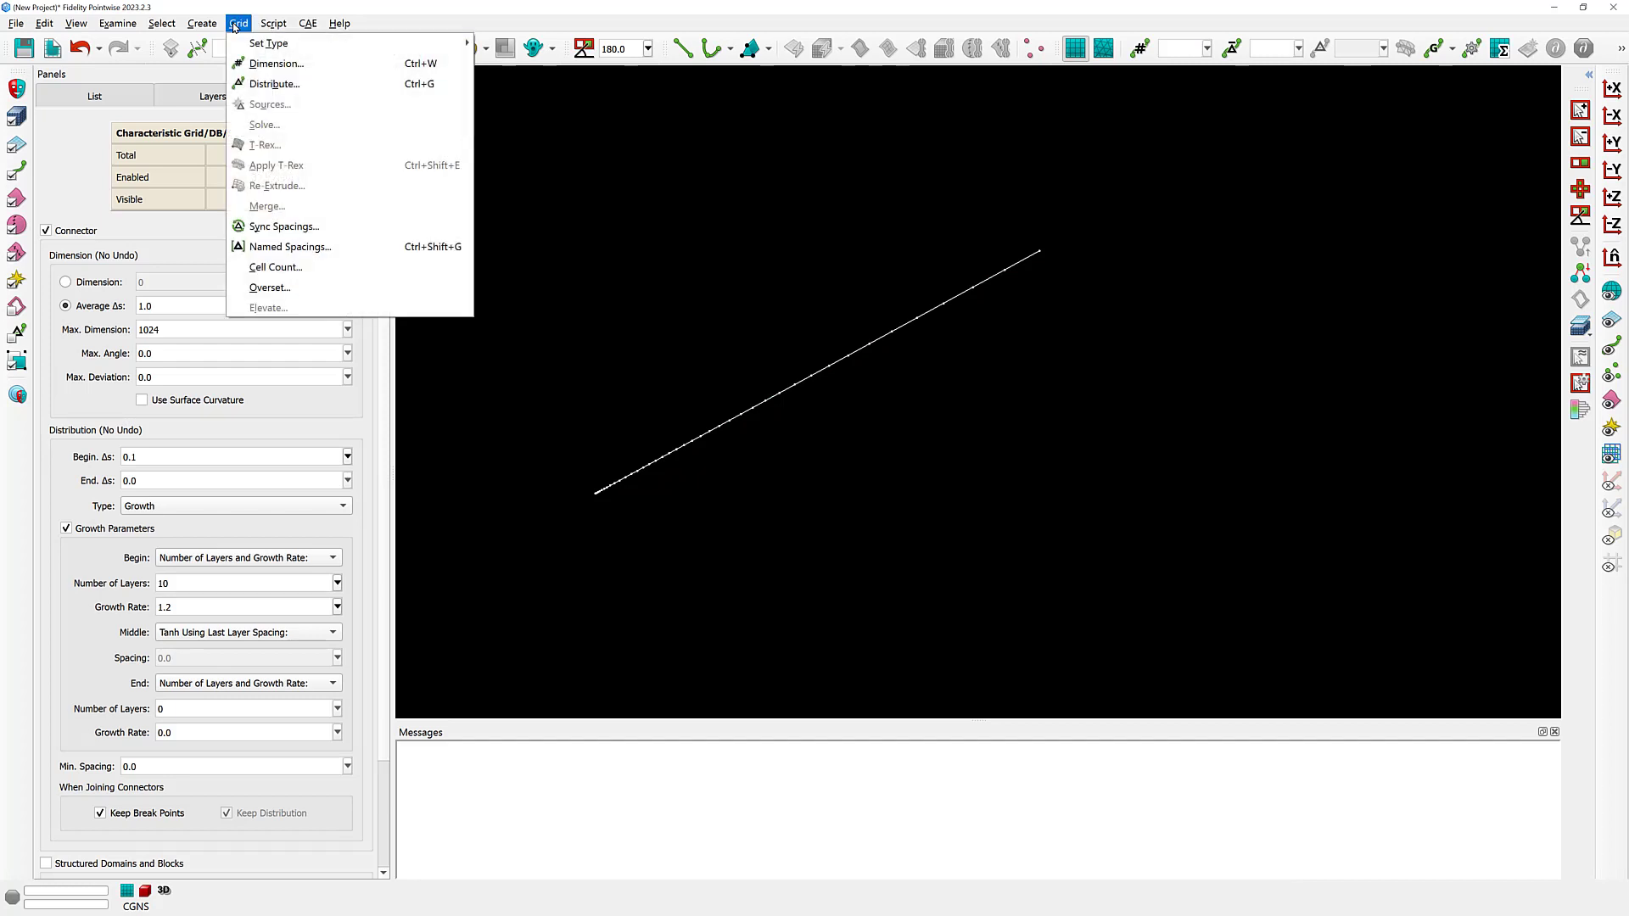
click(257, 84)
click(178, 131)
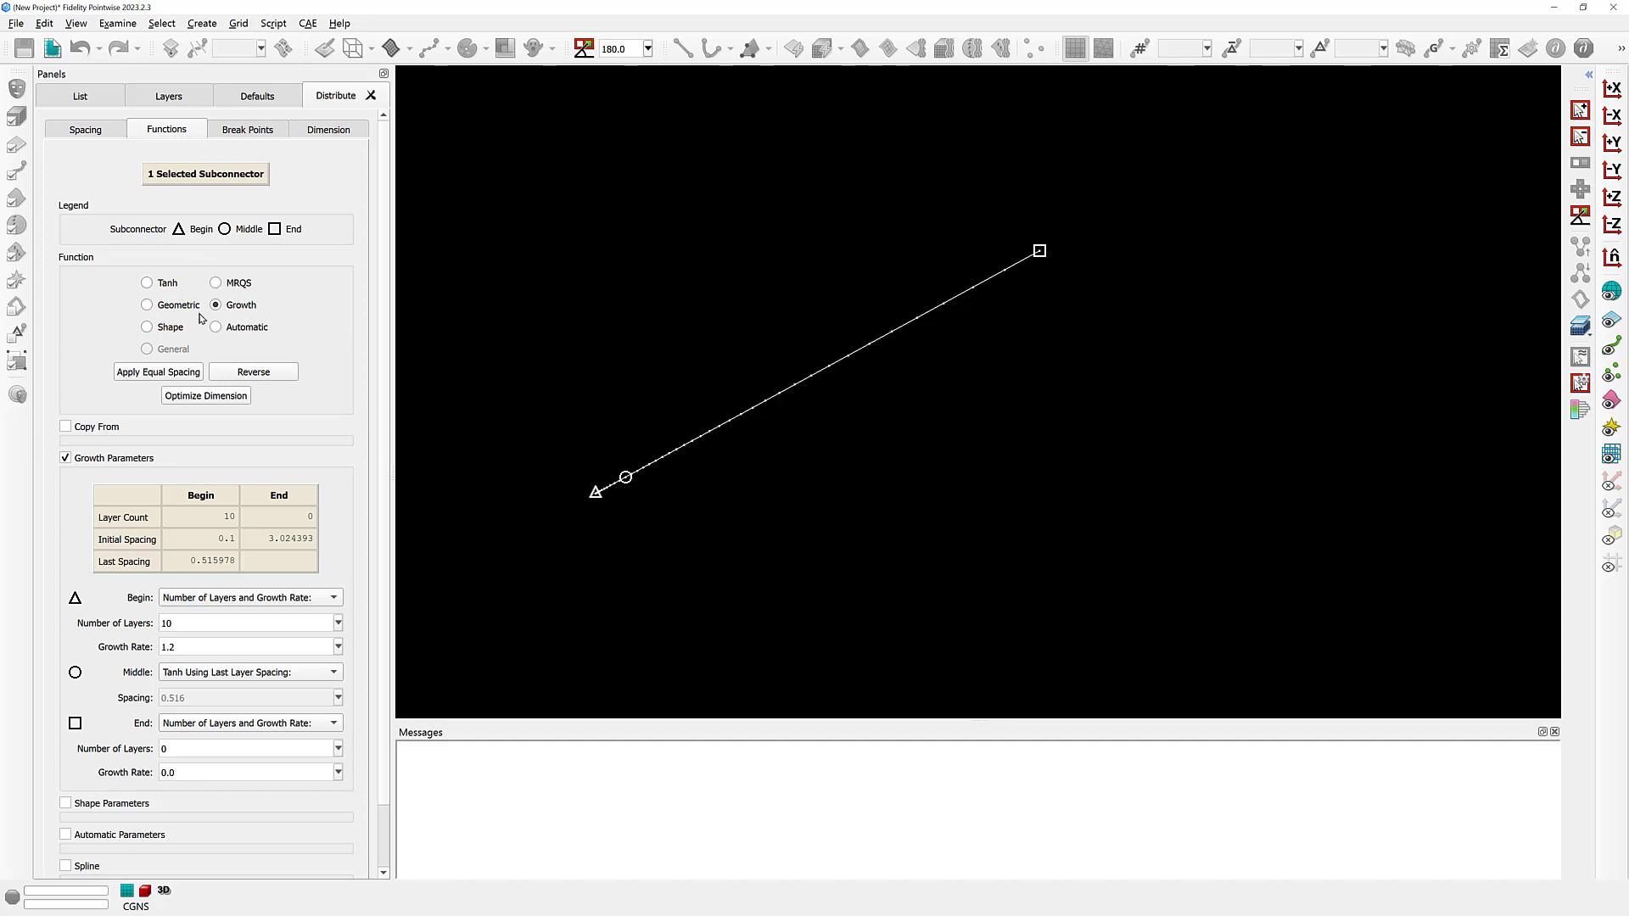
scroll(203, 566, down, 1)
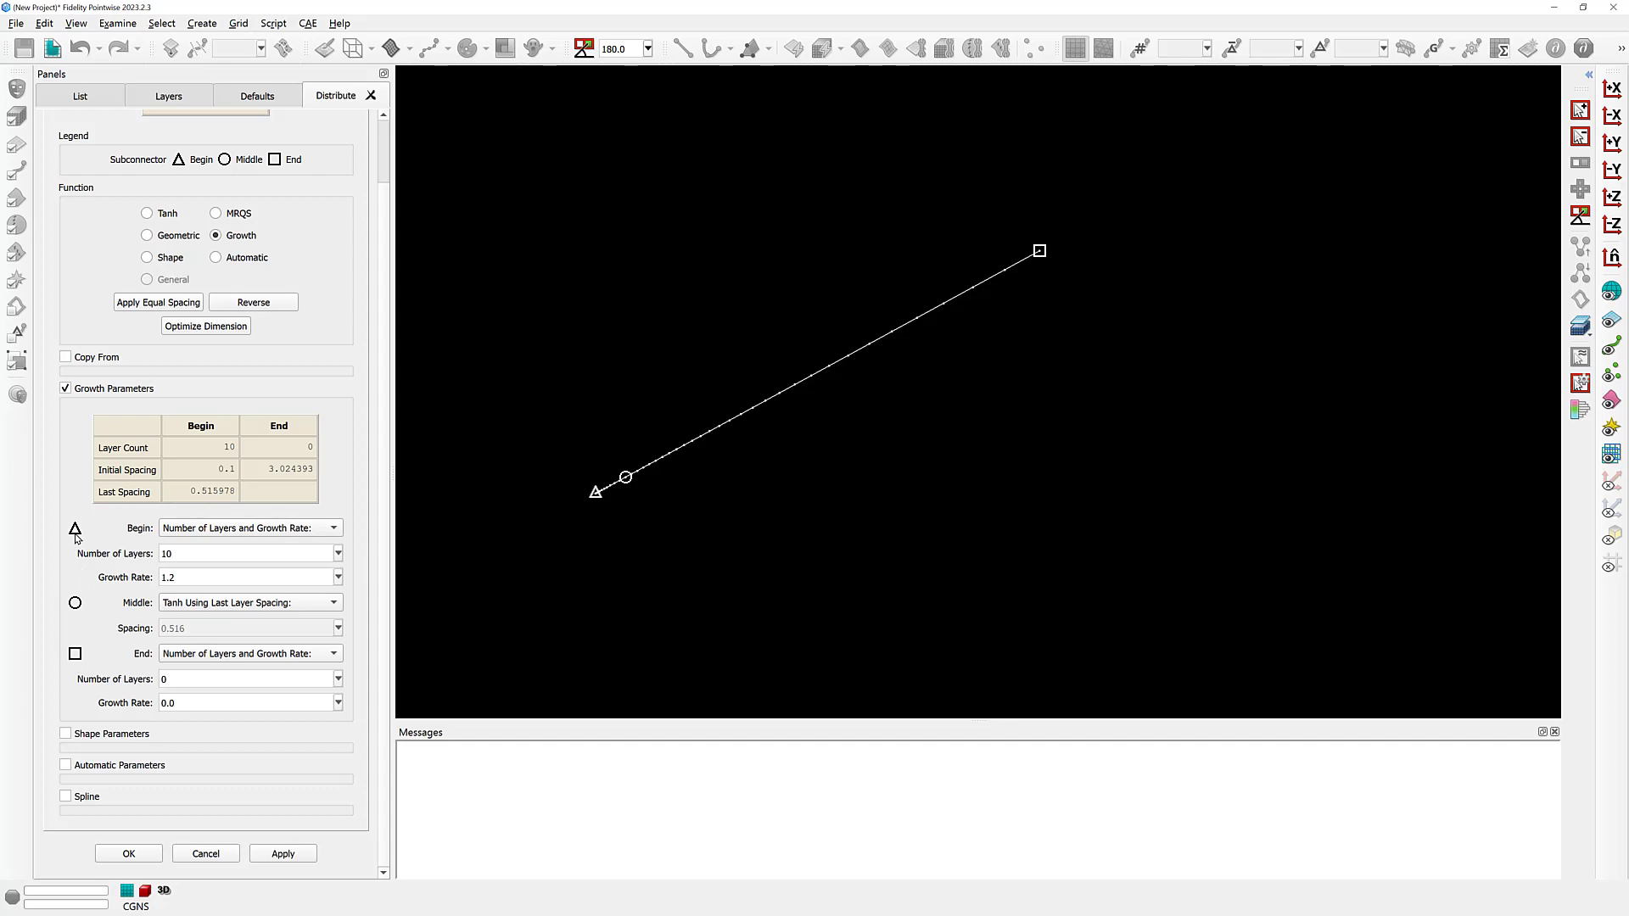
click(147, 214)
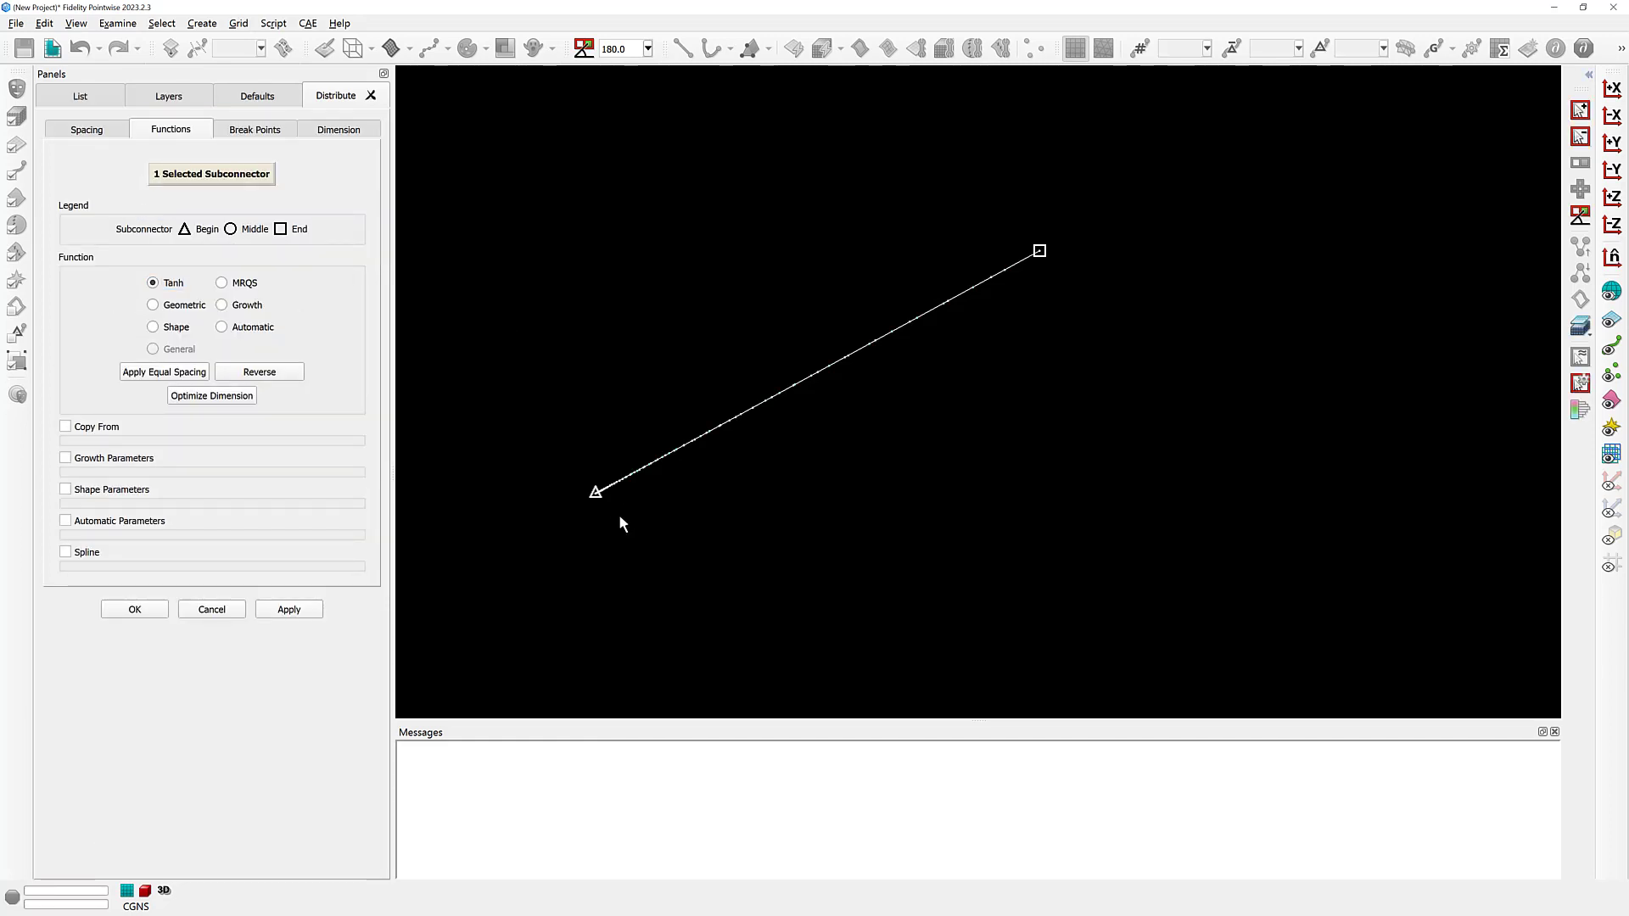
scroll(628, 476, up, 5)
scroll(635, 473, up, 3)
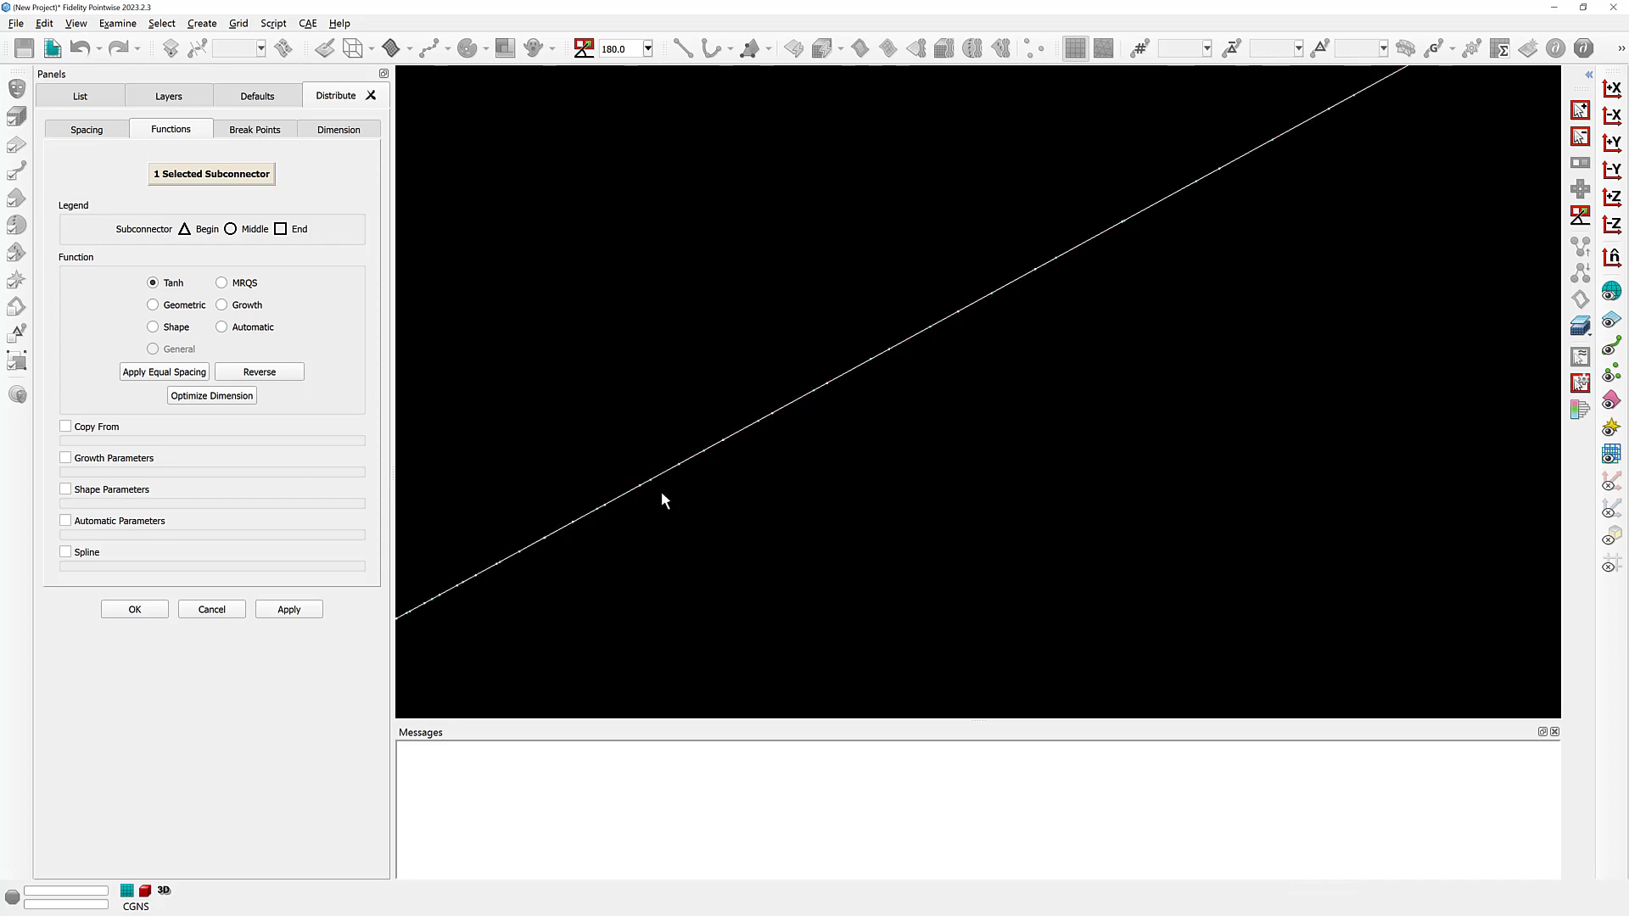
scroll(658, 504, down, 2)
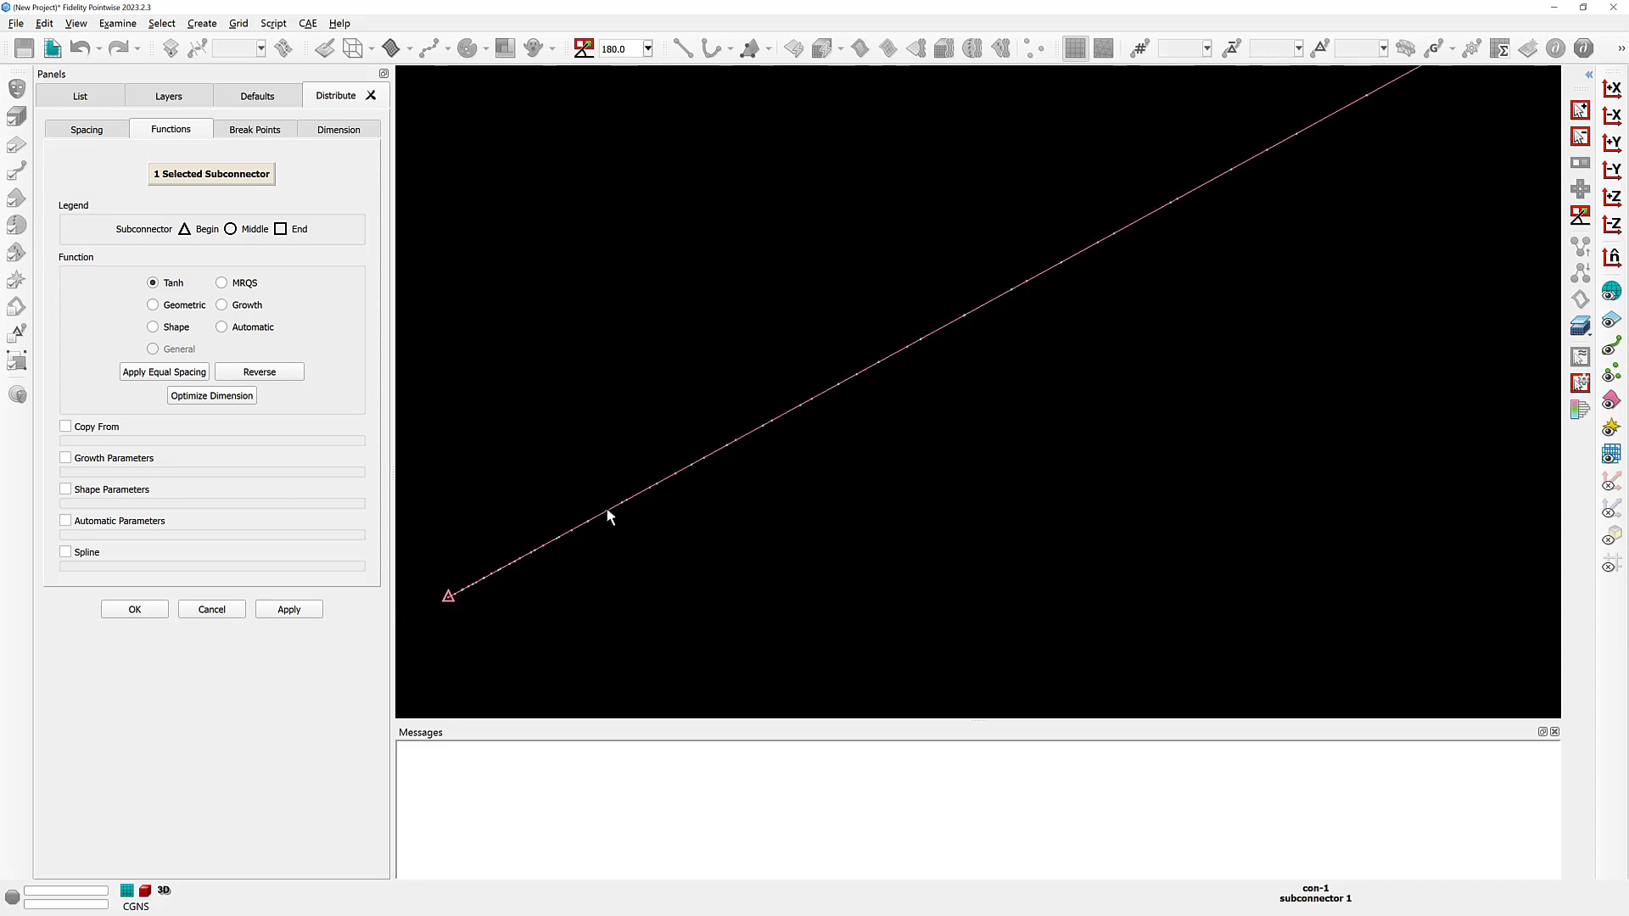
click(136, 610)
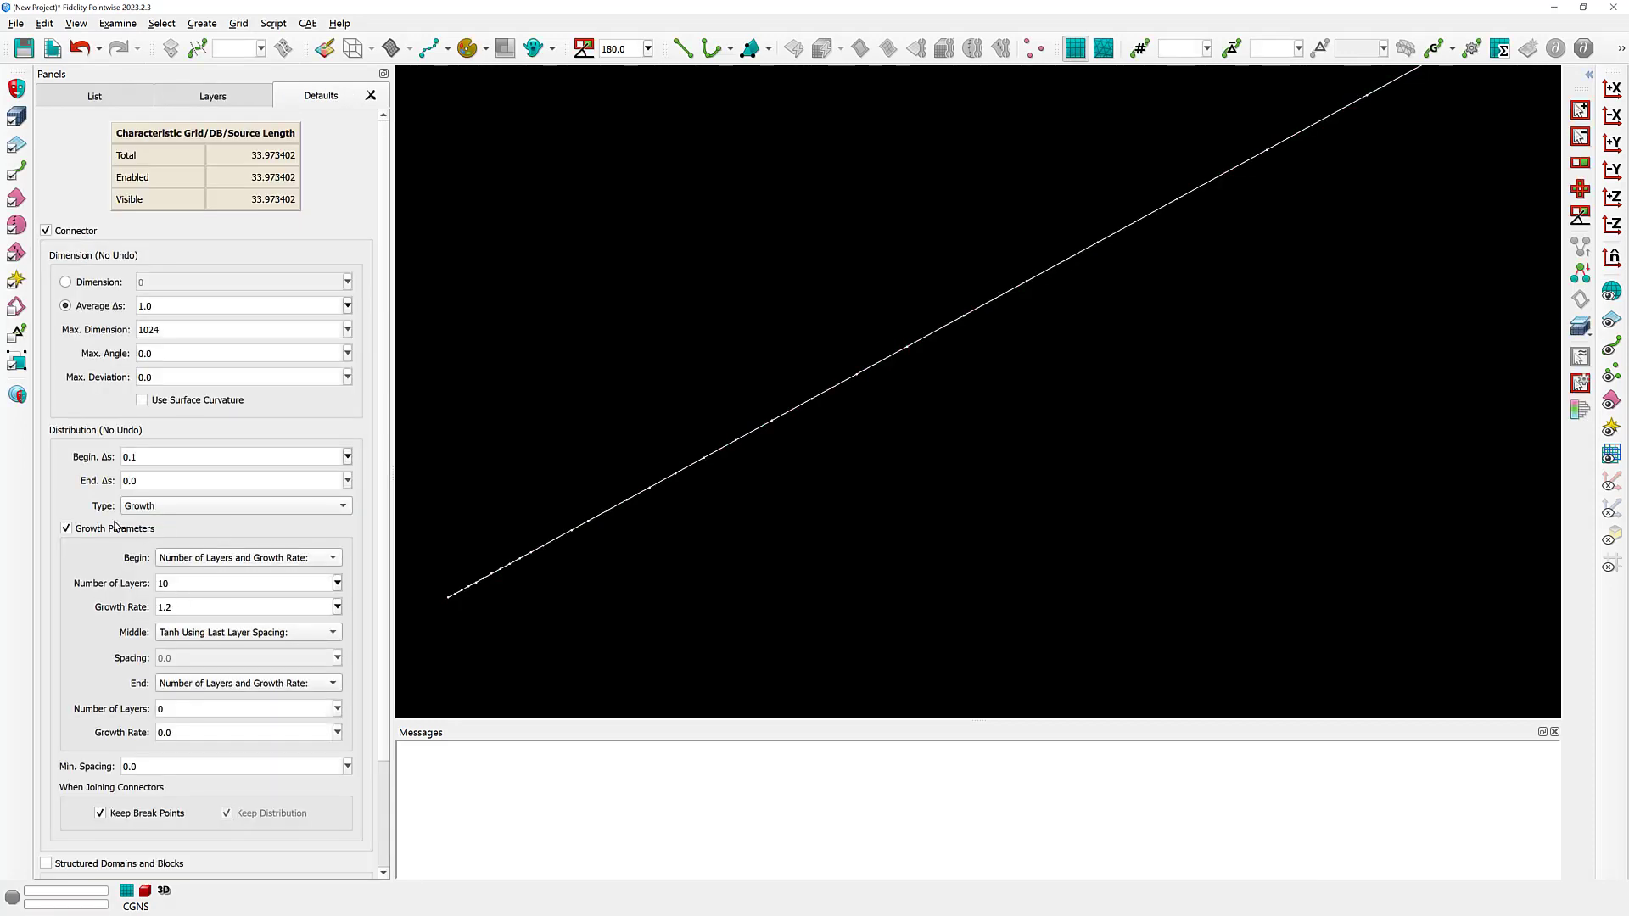
Step: Set the default beginning growth parameters to 12 layers and a rate of 1.15, and apply the Growth distribution to the selected connector
click(205, 581)
key(BackSpace)
text(2)
key(Tab)
text(1.15)
click(1451, 51)
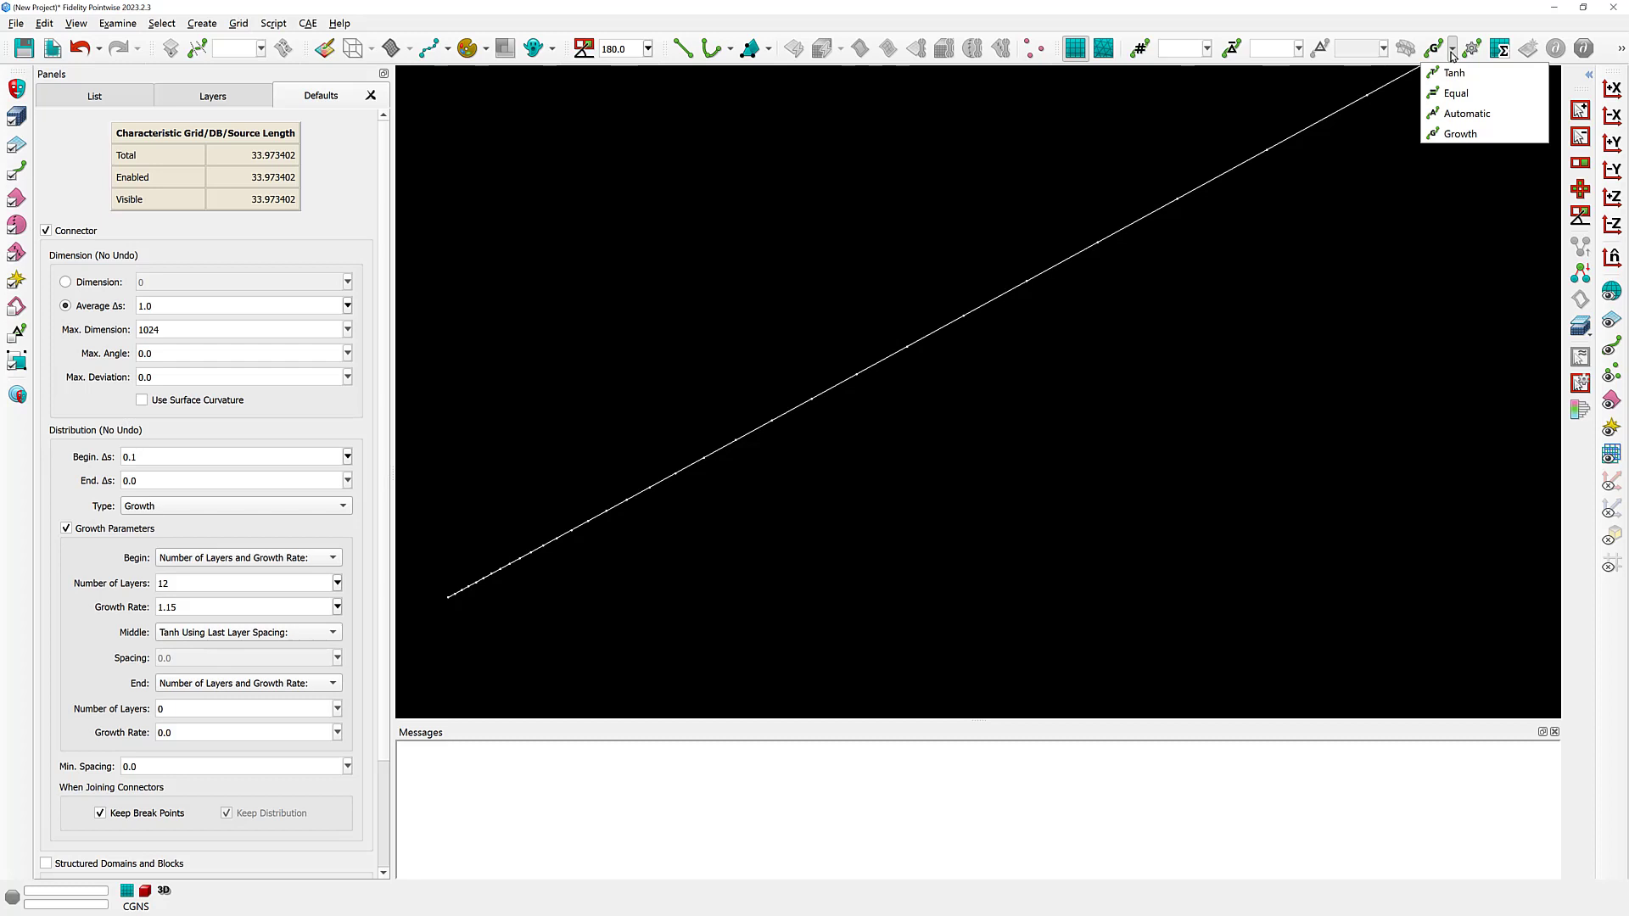
click(1483, 135)
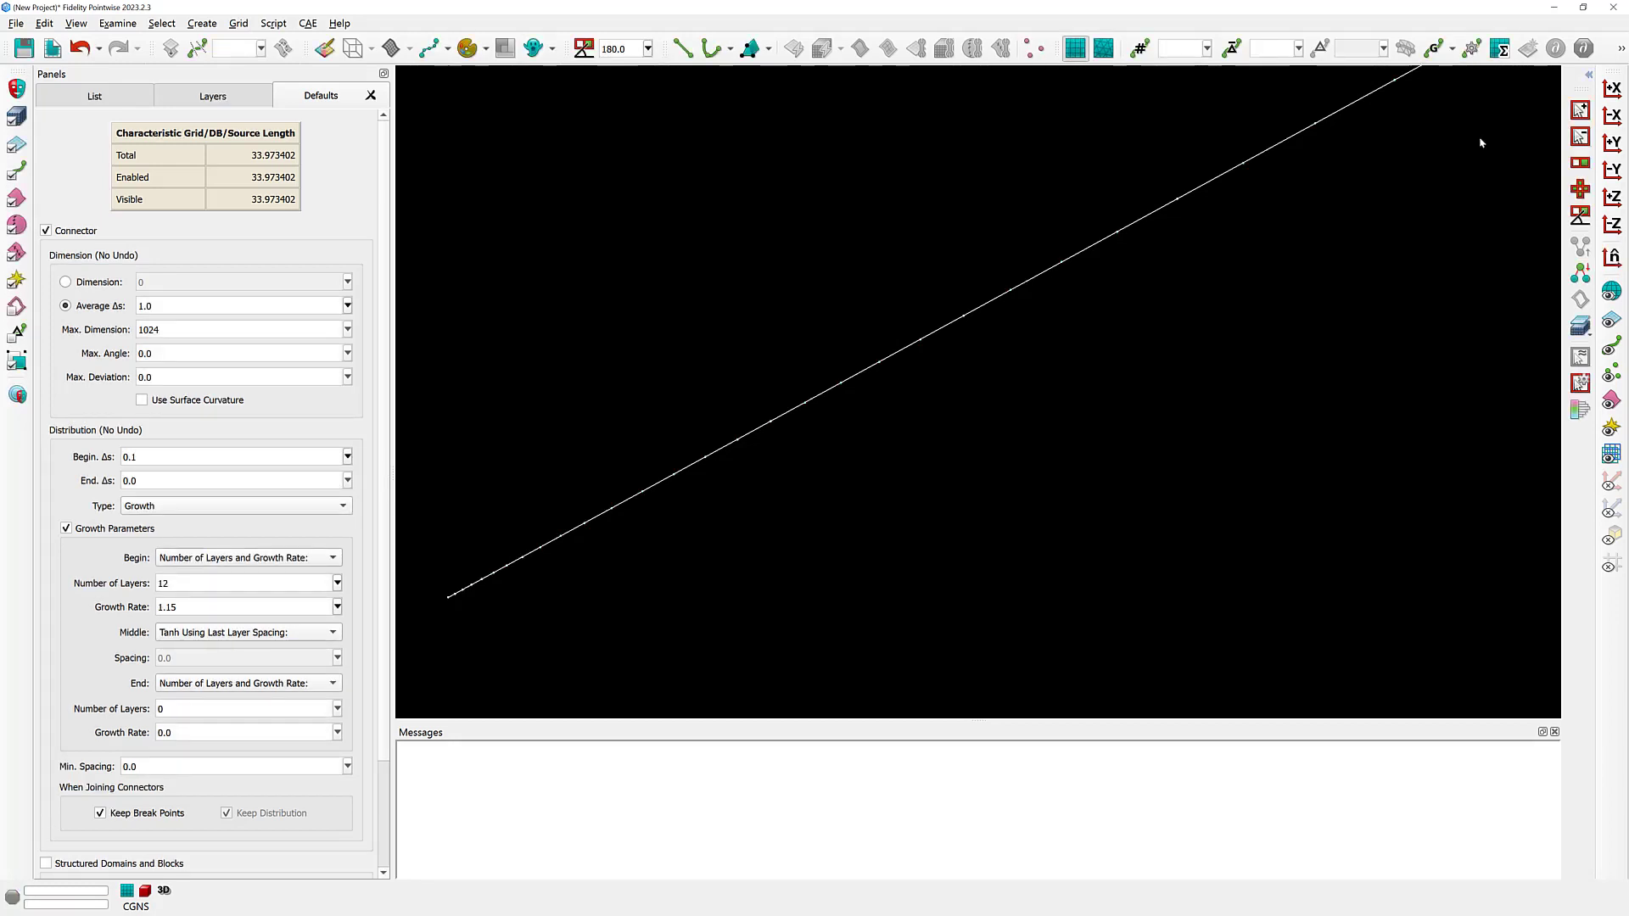
Step: Examine the connector's growth parameters in the Distribute functions and the resulting point spacing along its whole length
click(239, 24)
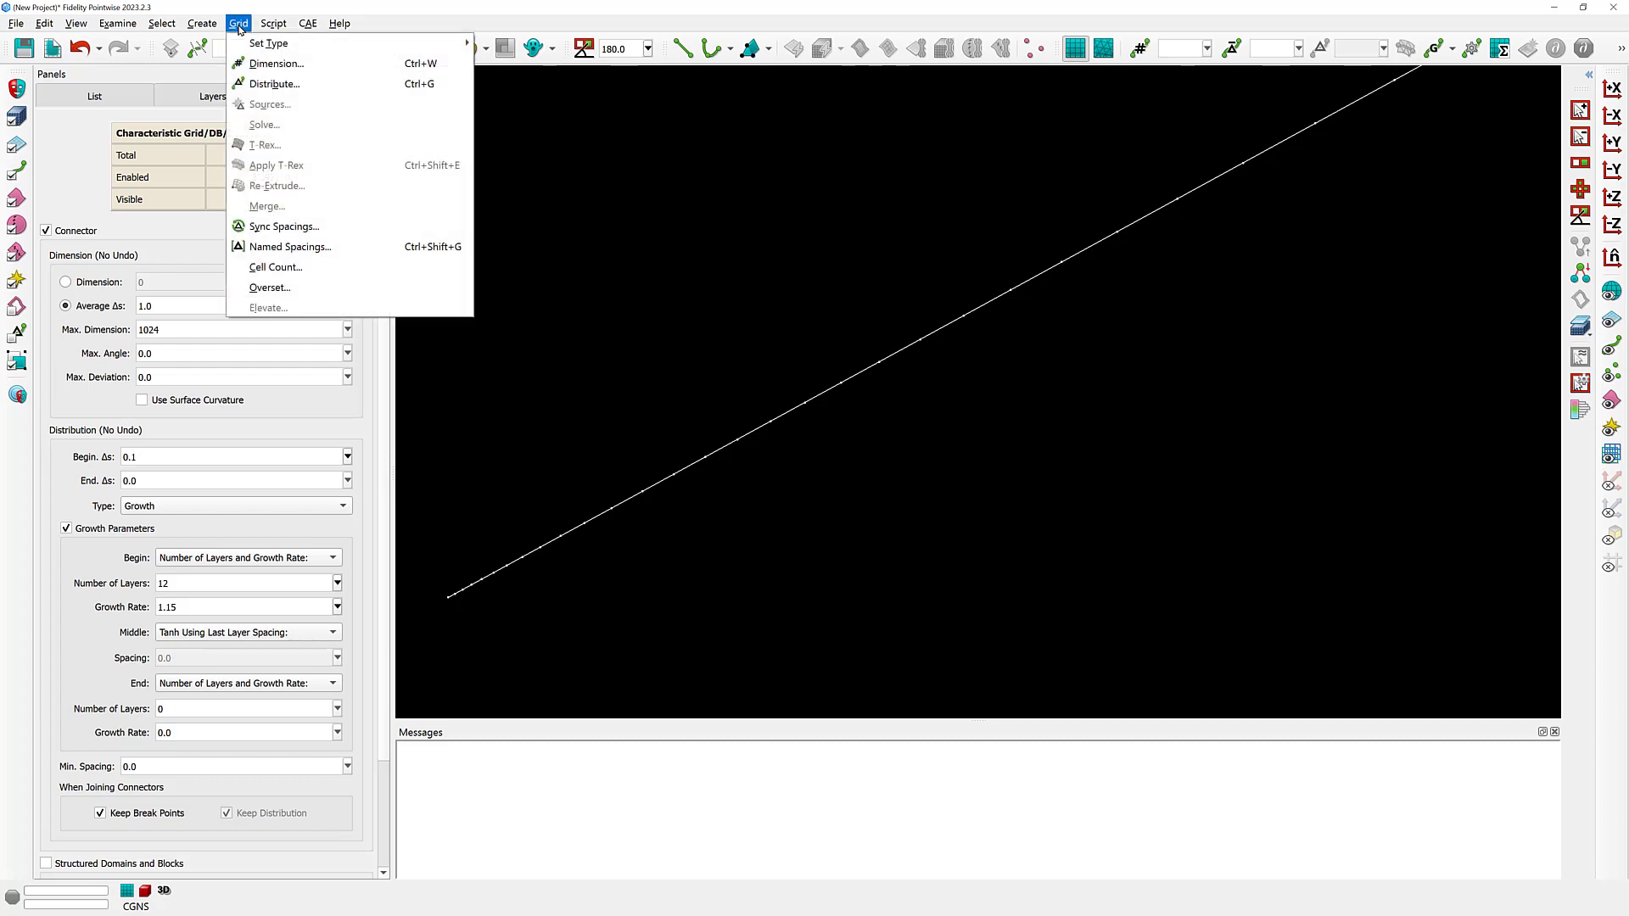
click(274, 84)
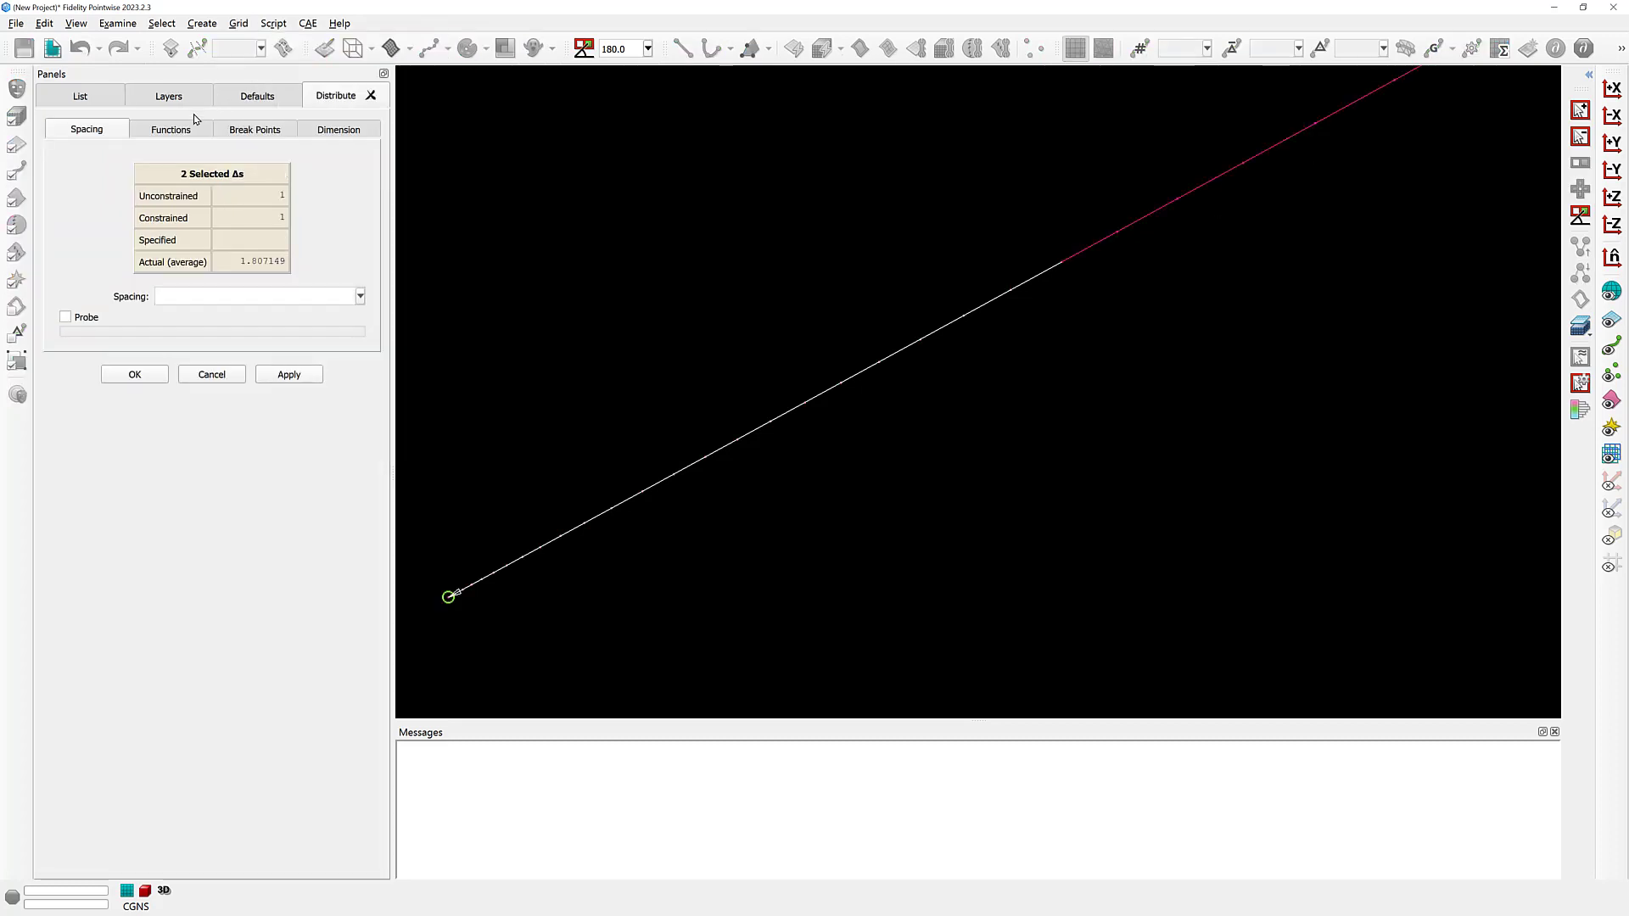
click(181, 132)
scroll(225, 473, down, 2)
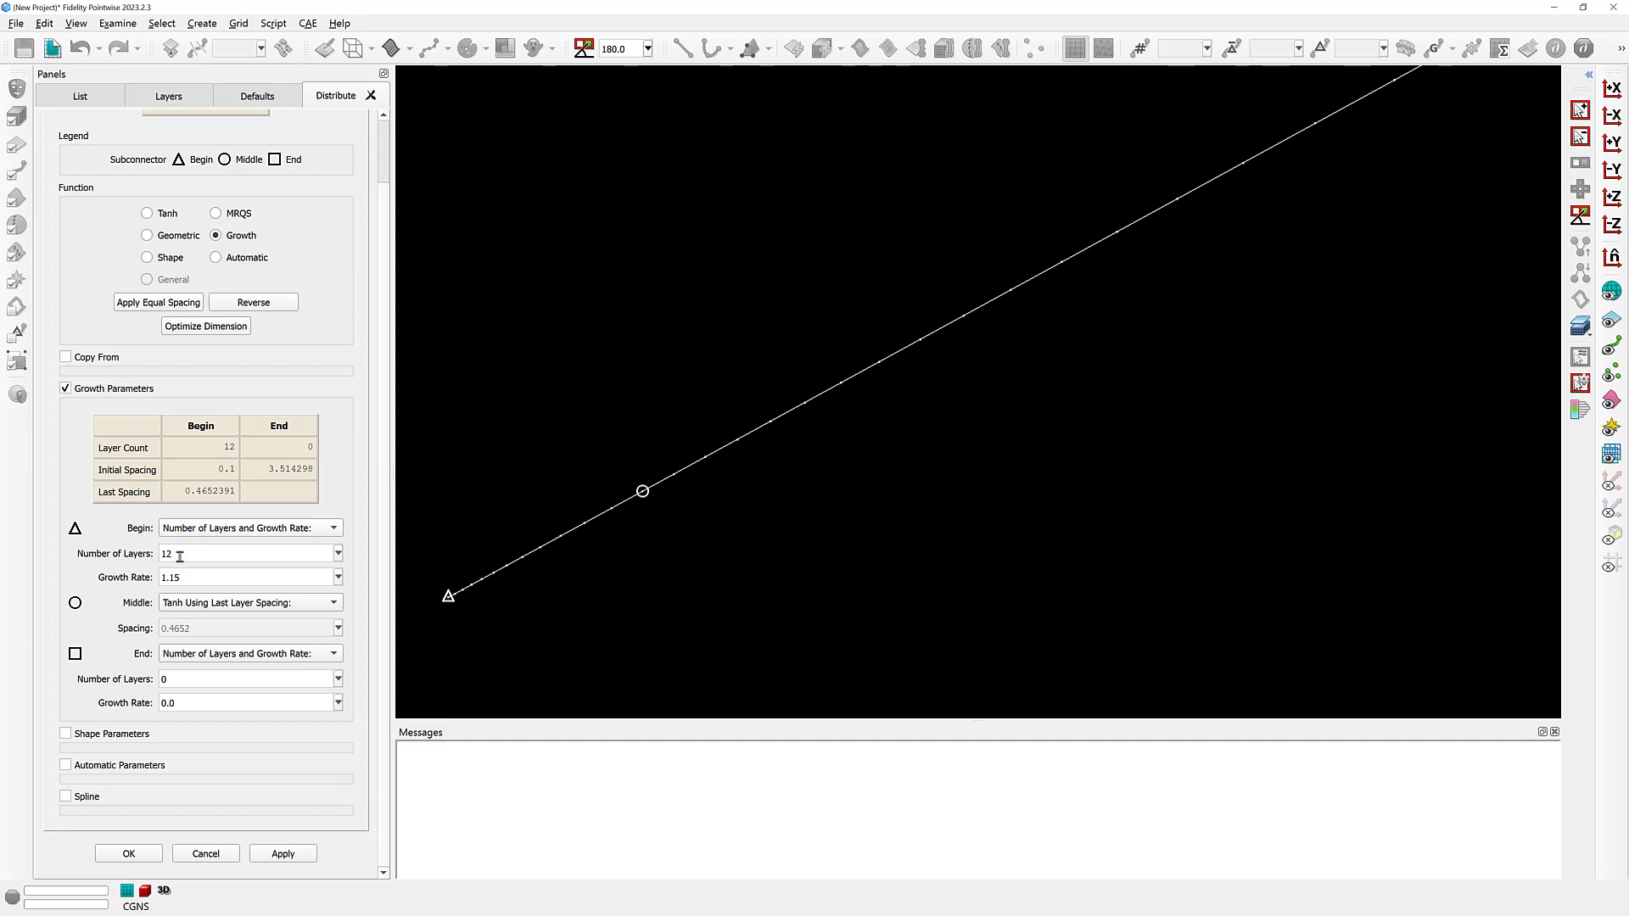
drag(180, 557, 130, 573)
key(Return)
click(129, 854)
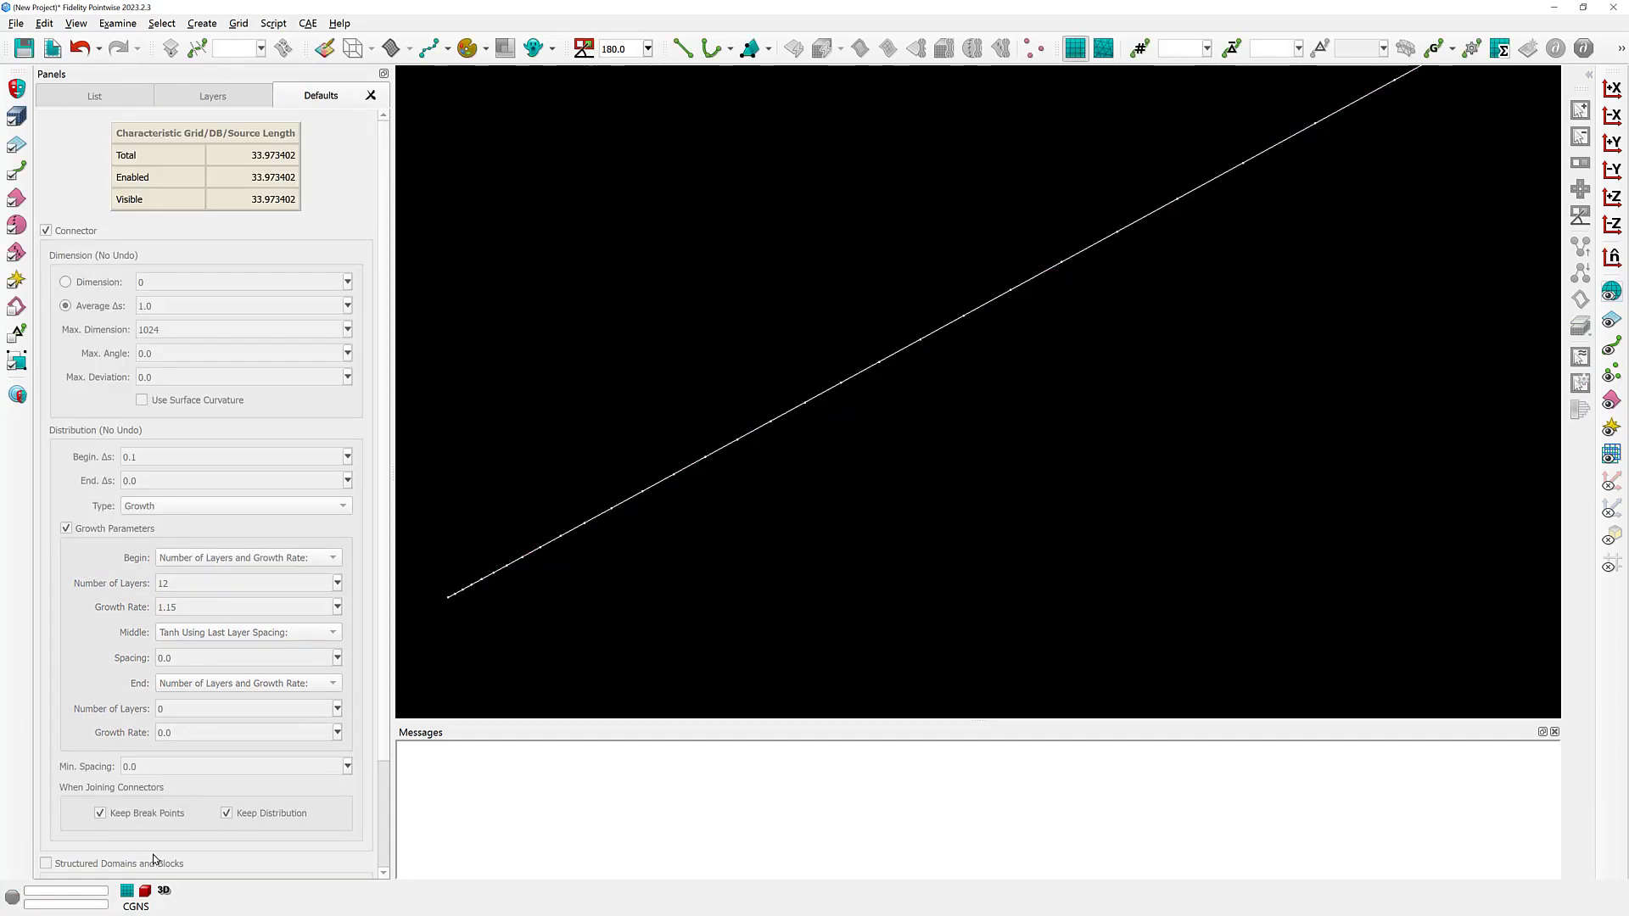
click(690, 569)
scroll(691, 569, down, 4)
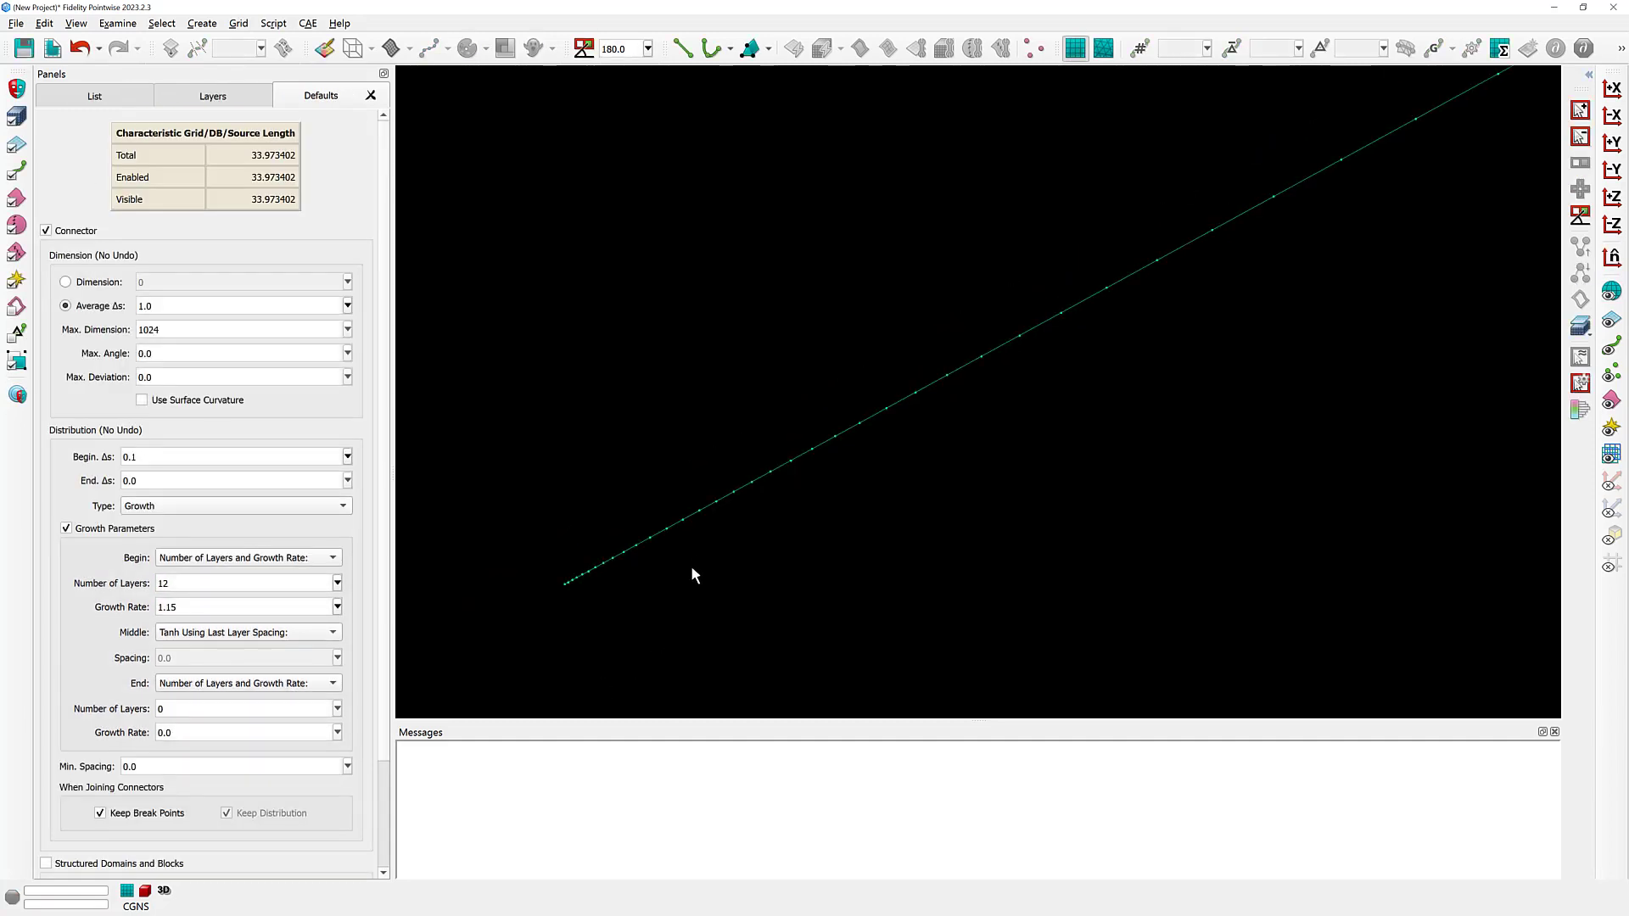
scroll(572, 570, down, 2)
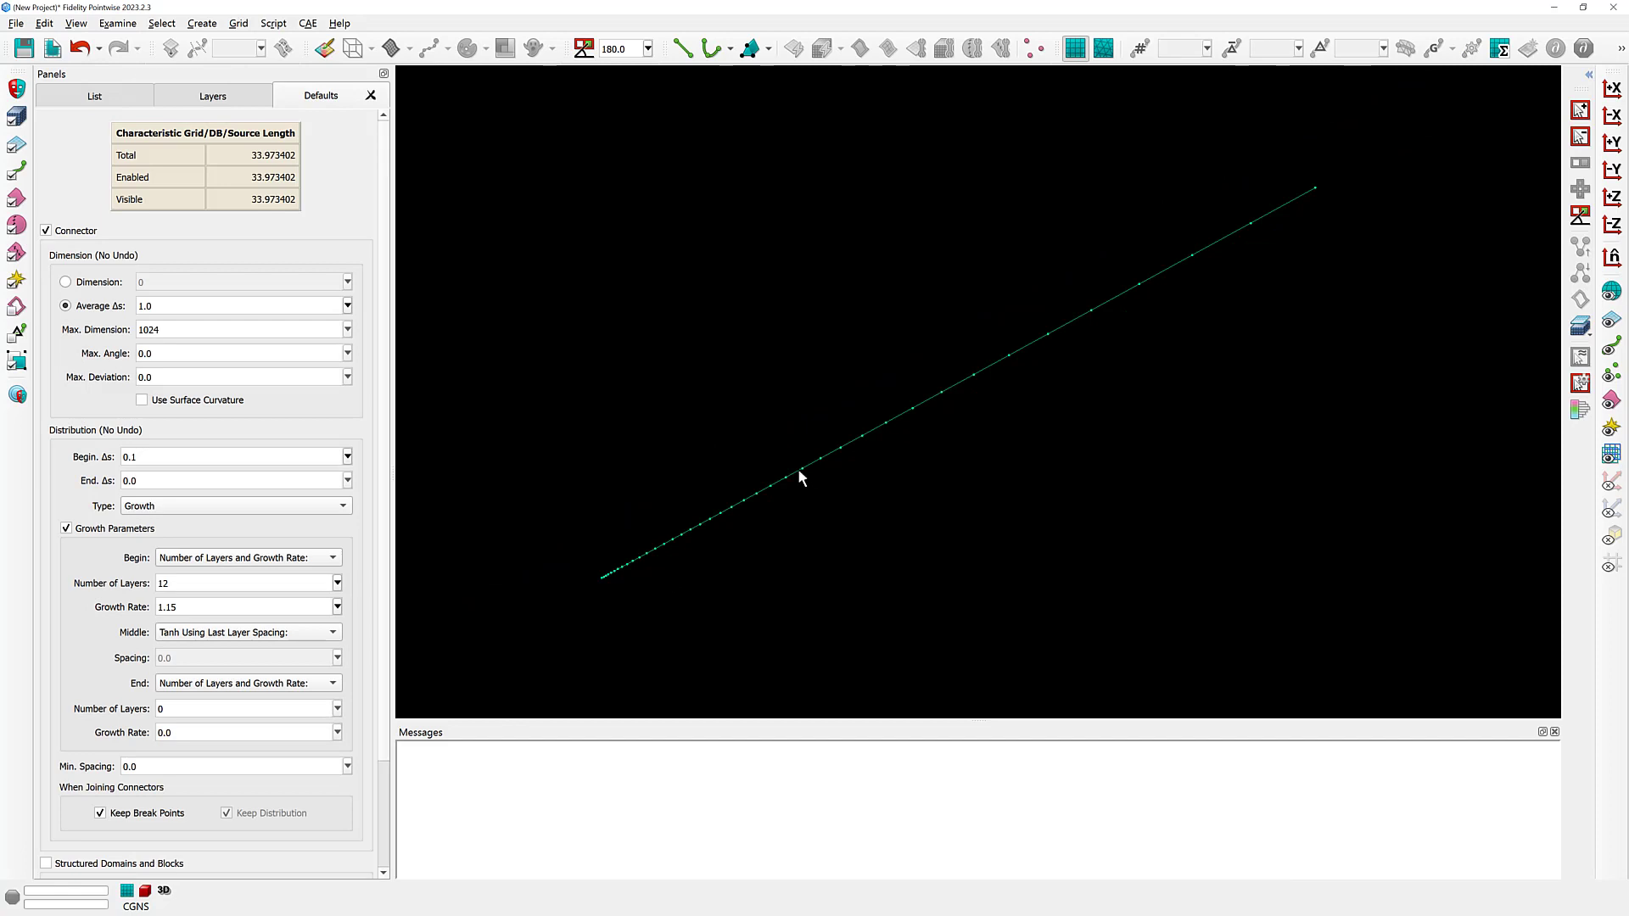